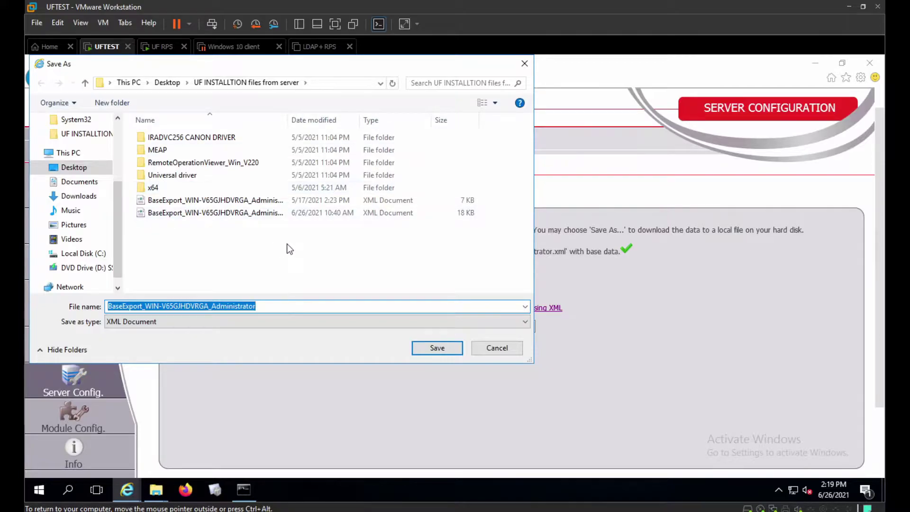
Step: Save the base-data XML export to the Desktop as 'BaseExport_WIN-V65GJHDVRGA_Administrator new'
{"action": "left_click", "coordinate": [170, 83]}
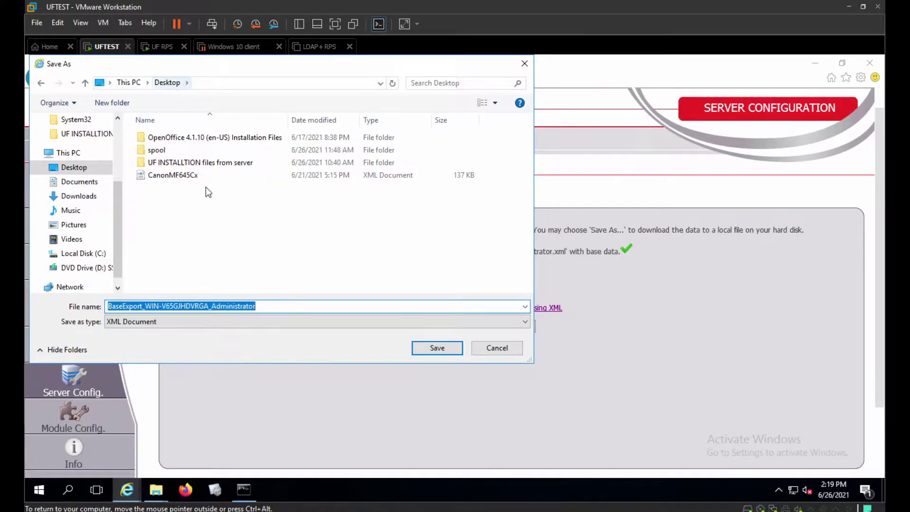
{"action": "left_click", "coordinate": [301, 306]}
{"action": "type", "text": "new"}
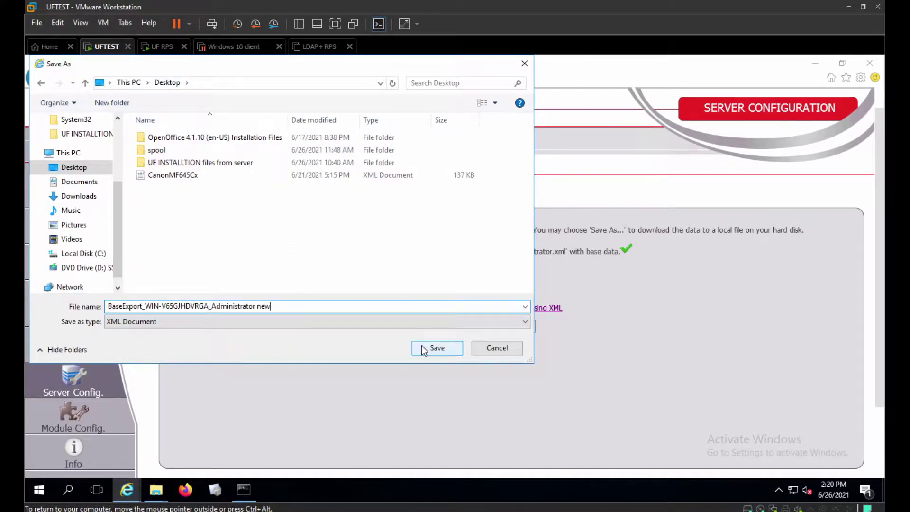
{"action": "left_click", "coordinate": [425, 348]}
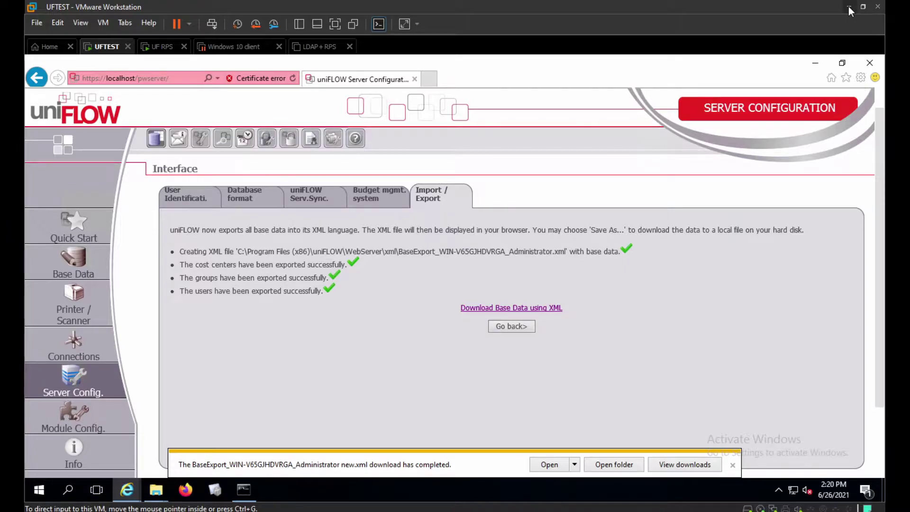
Step: Copy the BaseExport new XML file and paste it onto the client PC's desktop
{"action": "left_click", "coordinate": [815, 65]}
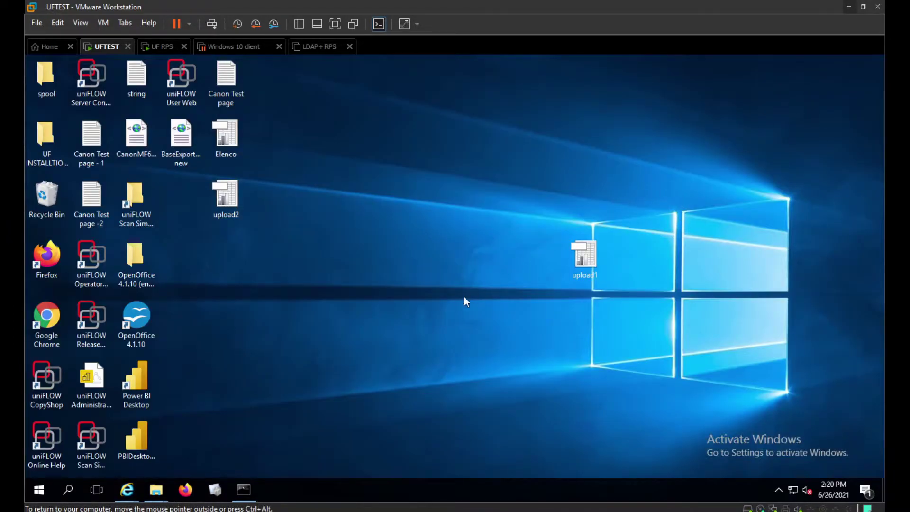
{"action": "right_click", "coordinate": [177, 148]}
{"action": "left_click", "coordinate": [207, 278]}
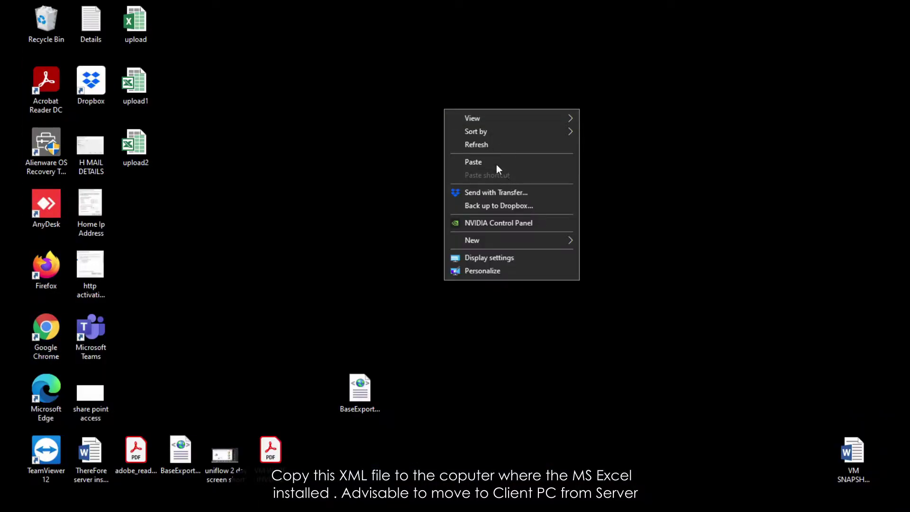
{"action": "left_click", "coordinate": [487, 163]}
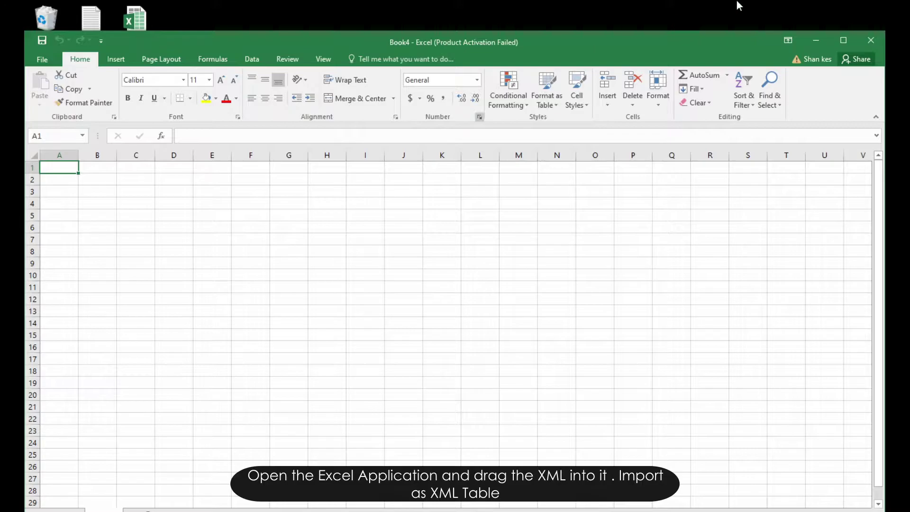
Step: Drop the BaseExport XML file onto the blank workbook and import it as an XML table
{"action": "left_click_drag", "start_coordinate": [693, 55], "coordinate": [686, 199]}
{"action": "left_click_drag", "start_coordinate": [449, 157], "coordinate": [385, 369]}
{"action": "left_click", "coordinate": [421, 454]}
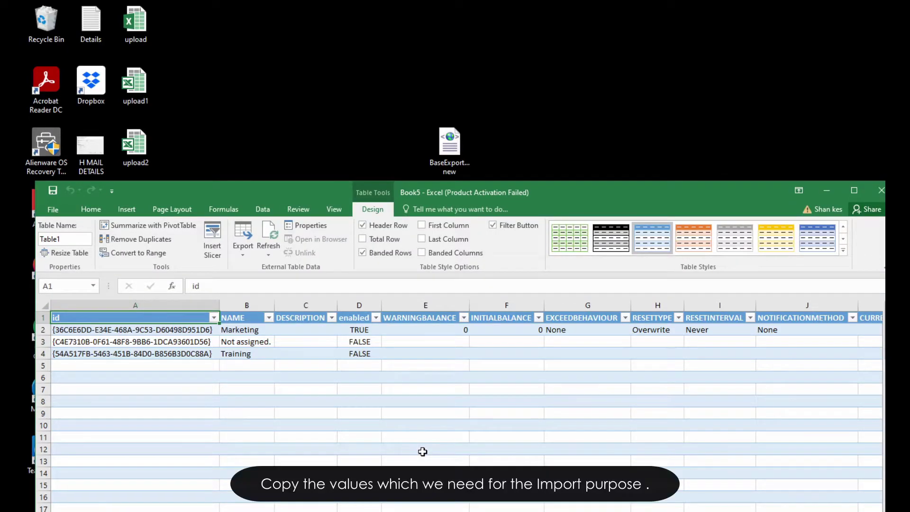
Step: Select Table1's columns AE through AV, id14 to default22, and copy them
{"action": "left_click", "coordinate": [852, 191]}
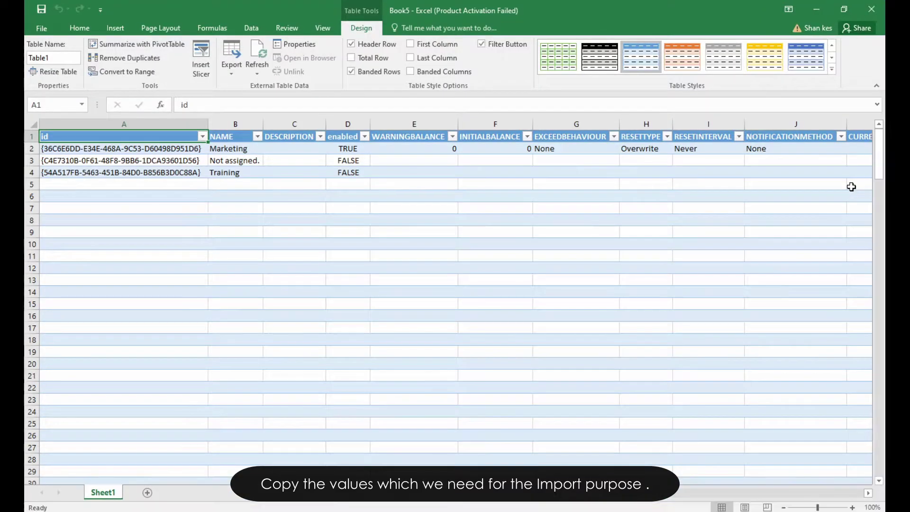
{"action": "left_click", "coordinate": [564, 337]}
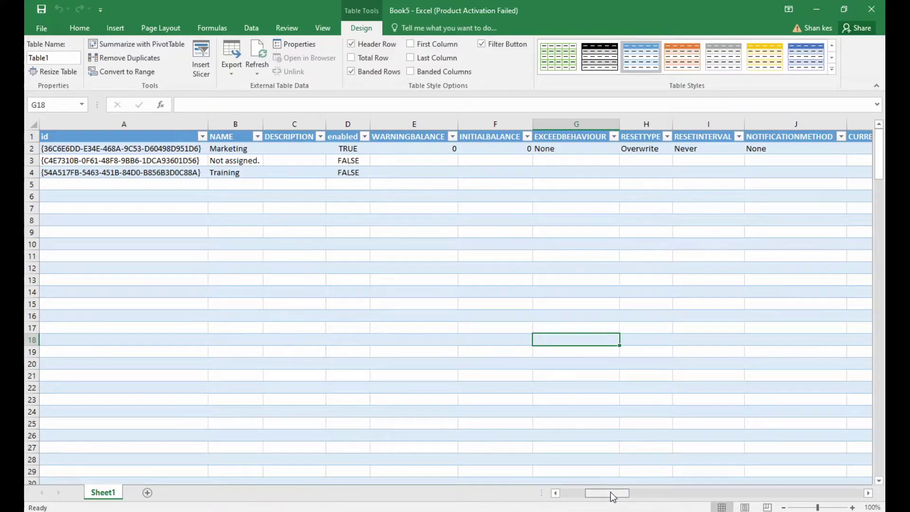
{"action": "left_click_drag", "start_coordinate": [616, 496], "coordinate": [629, 495]}
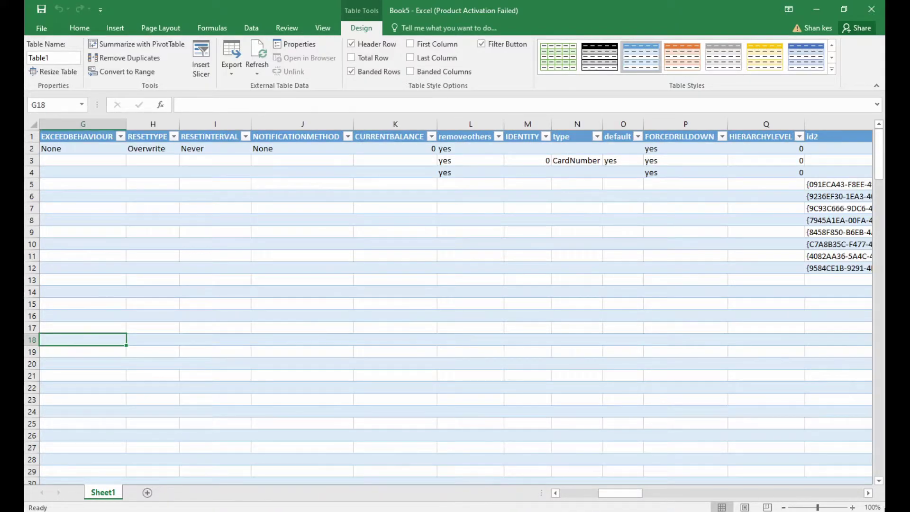
{"action": "left_click_drag", "start_coordinate": [869, 494], "coordinate": [869, 494]}
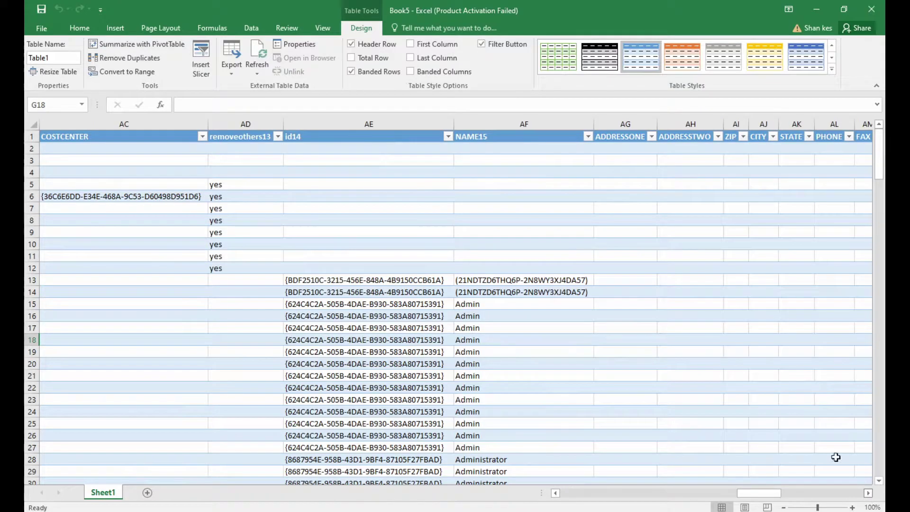
{"action": "left_click_drag", "start_coordinate": [353, 119], "coordinate": [541, 163]}
{"action": "left_click_drag", "start_coordinate": [708, 182], "coordinate": [762, 186]}
{"action": "key", "text": "shift+Right"}
{"action": "key", "text": "shift+Right"}
{"action": "key", "text": "shift+Right"}
{"action": "key", "text": "shift+Right"}
{"action": "key", "text": "shift+Right"}
{"action": "key", "text": "shift+Right"}
{"action": "key", "text": "shift+Right"}
{"action": "key", "text": "shift+Right"}
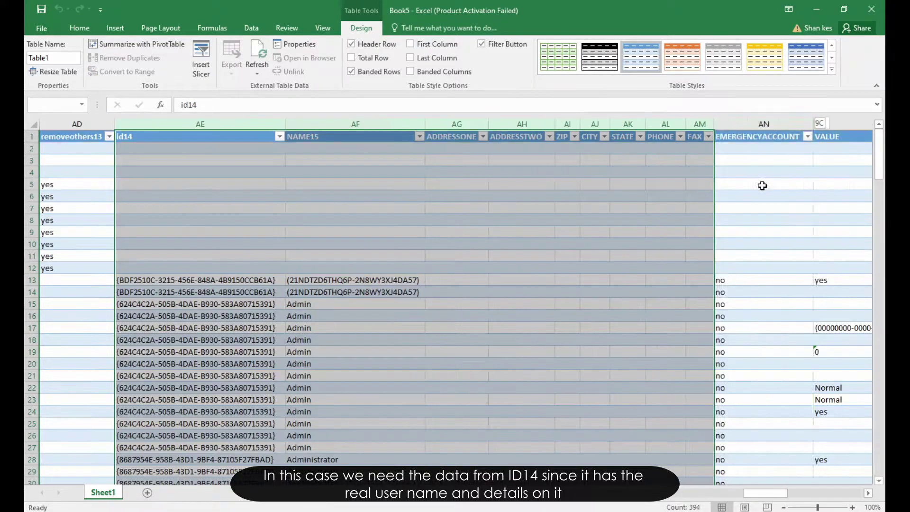
{"action": "key", "text": "shift+Right"}
{"action": "key", "text": "shift+Right"}
{"action": "key", "text": "shift+Right"}
{"action": "key", "text": "shift+Right"}
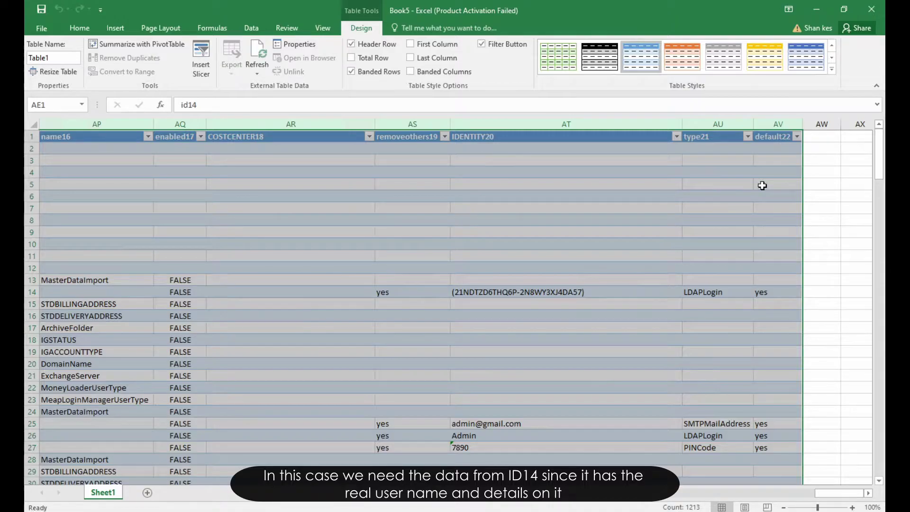
{"action": "key", "text": "ctrl+c"}
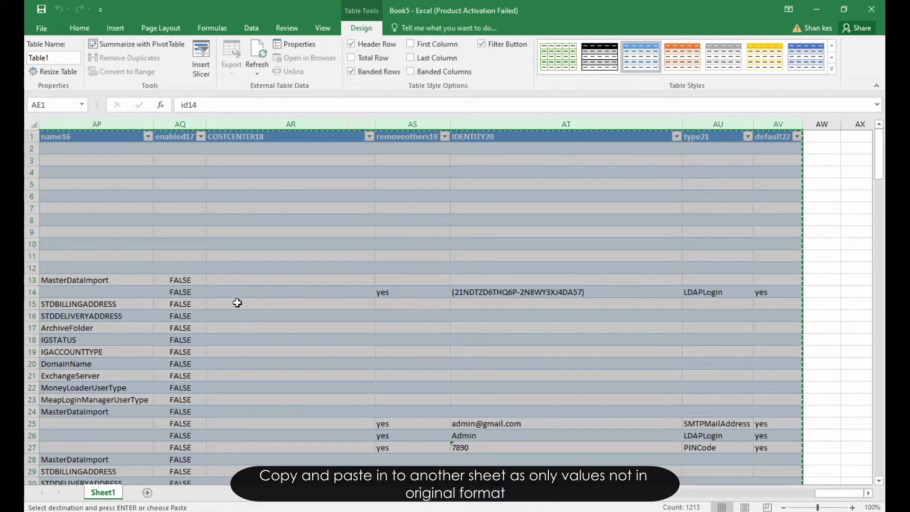
Step: Paste the copied user columns as values into A1 of a new Sheet2
{"action": "left_click", "coordinate": [148, 493]}
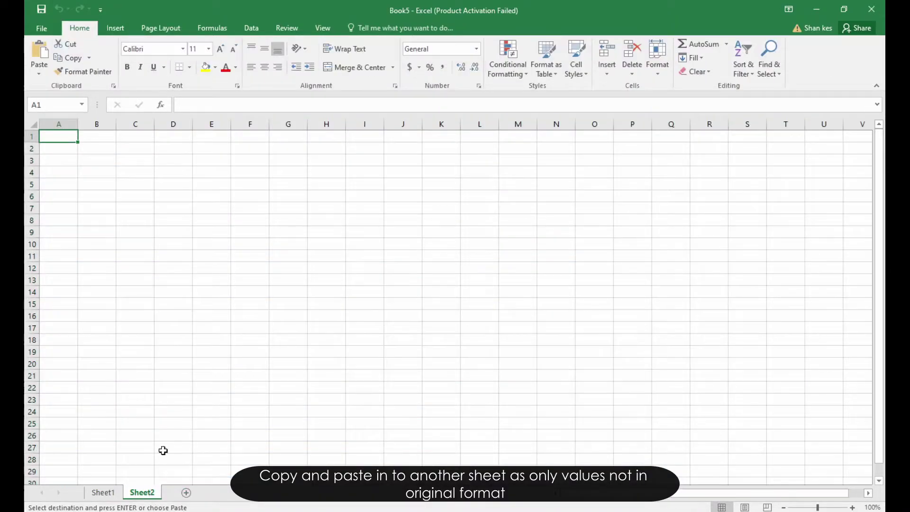
{"action": "right_click", "coordinate": [65, 137]}
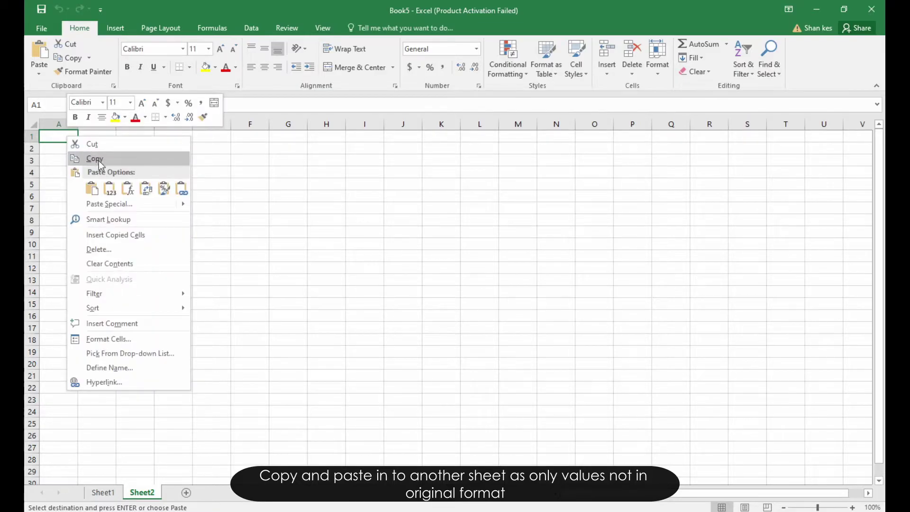
{"action": "left_click", "coordinate": [109, 189]}
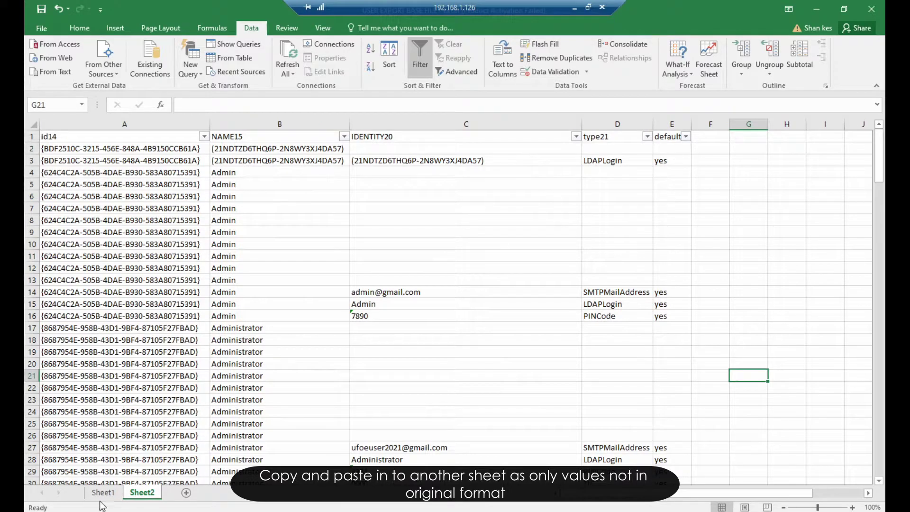
{"action": "left_click", "coordinate": [103, 493]}
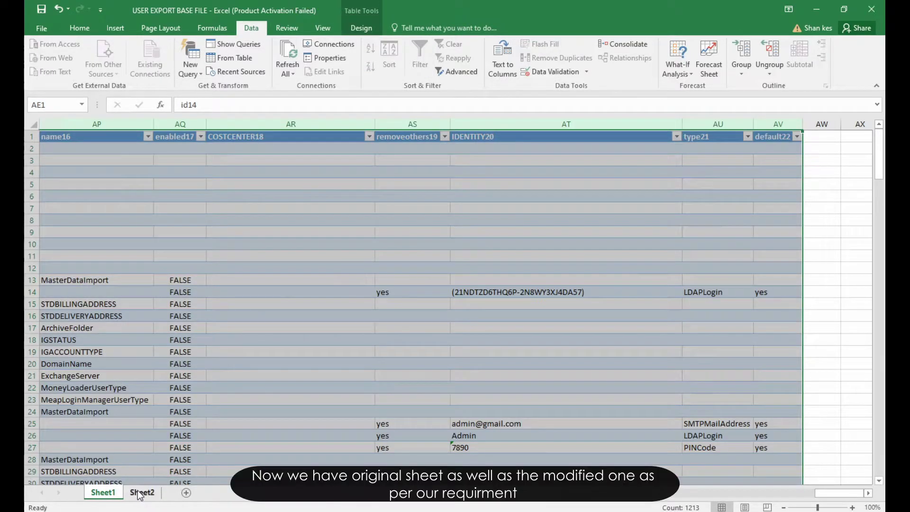
{"action": "left_click", "coordinate": [140, 492]}
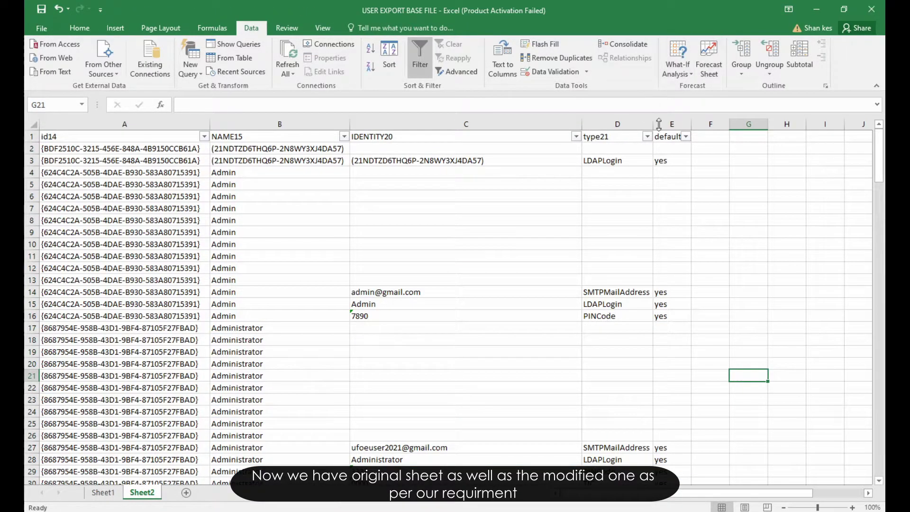
Step: Filter the type21 column to LDAPLogin only and copy the visible rows
{"action": "left_click", "coordinate": [647, 136]}
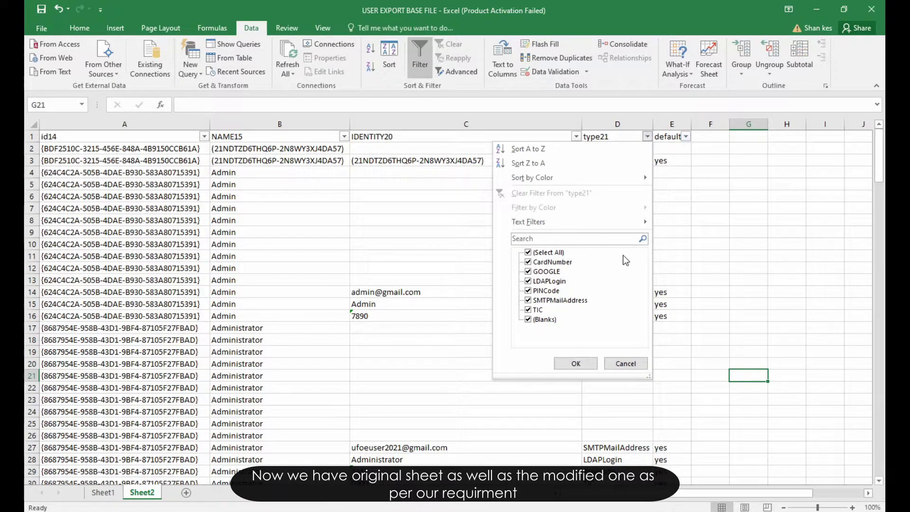
{"action": "left_click", "coordinate": [546, 253]}
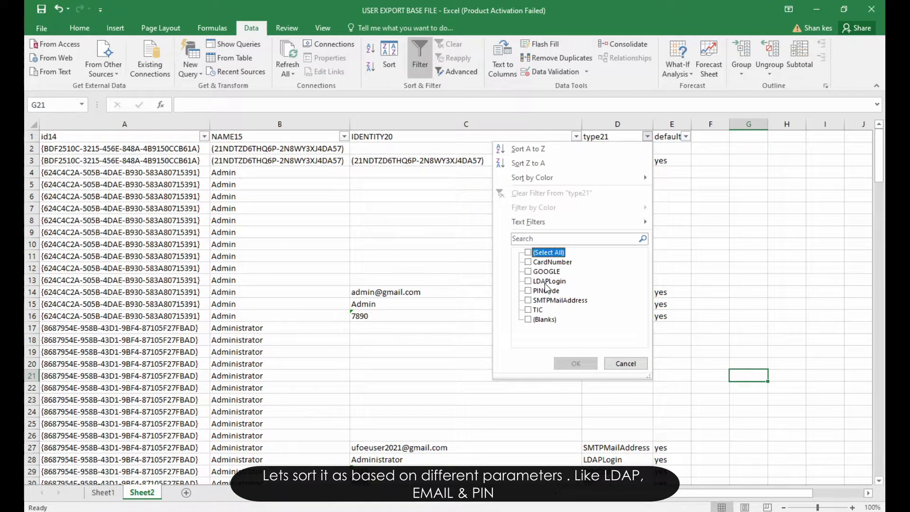
{"action": "left_click", "coordinate": [546, 282]}
{"action": "left_click", "coordinate": [588, 364]}
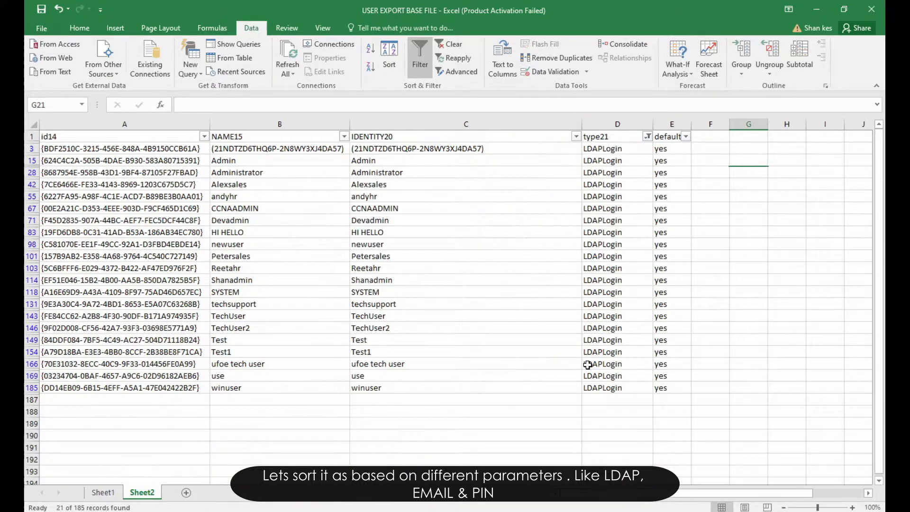
{"action": "left_click_drag", "start_coordinate": [89, 137], "coordinate": [654, 387]}
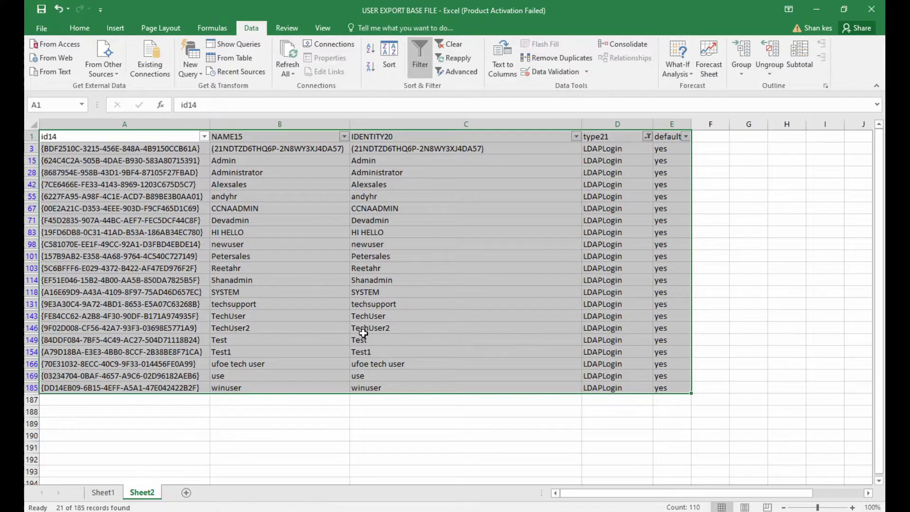
{"action": "key", "text": "ctrl+c"}
Step: Paste the LDAPLogin rows as values on a new sheet named 'LDAP'
{"action": "left_click", "coordinate": [187, 492]}
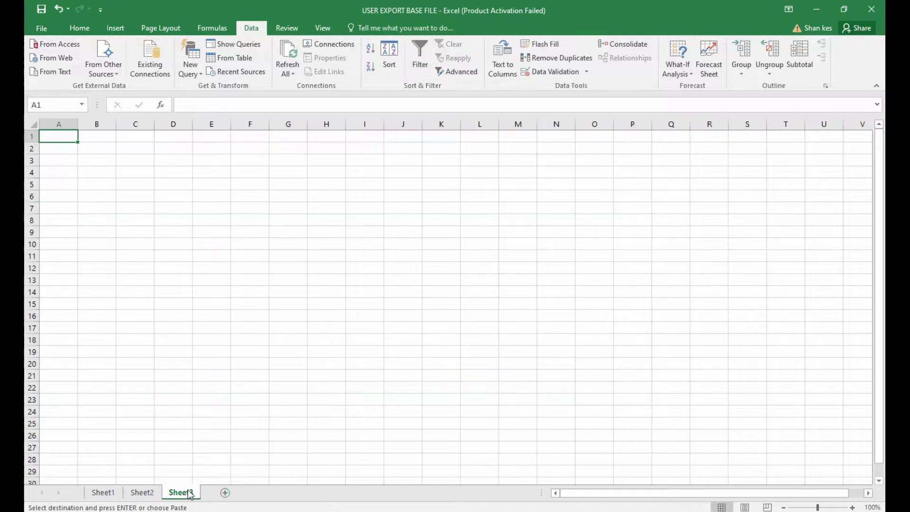
{"action": "right_click", "coordinate": [71, 136]}
{"action": "left_click", "coordinate": [114, 192]}
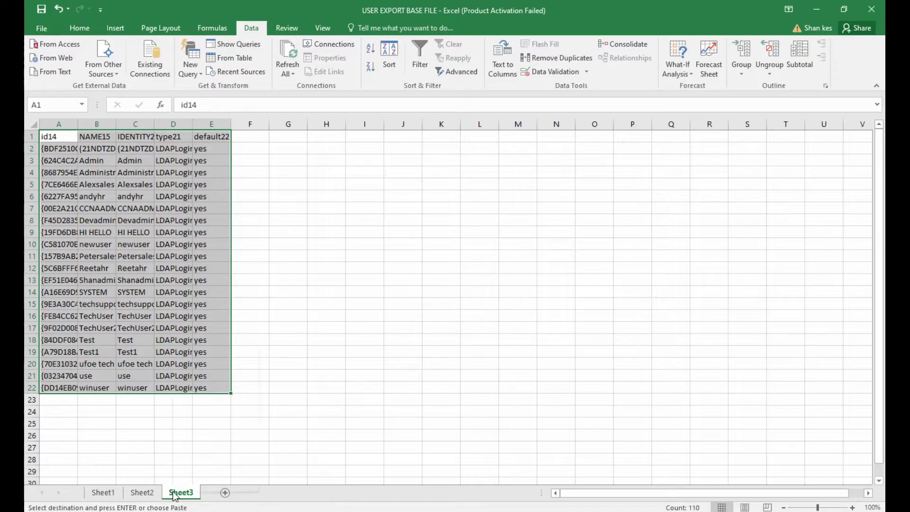
{"action": "right_click", "coordinate": [175, 495]}
{"action": "left_click", "coordinate": [199, 380]}
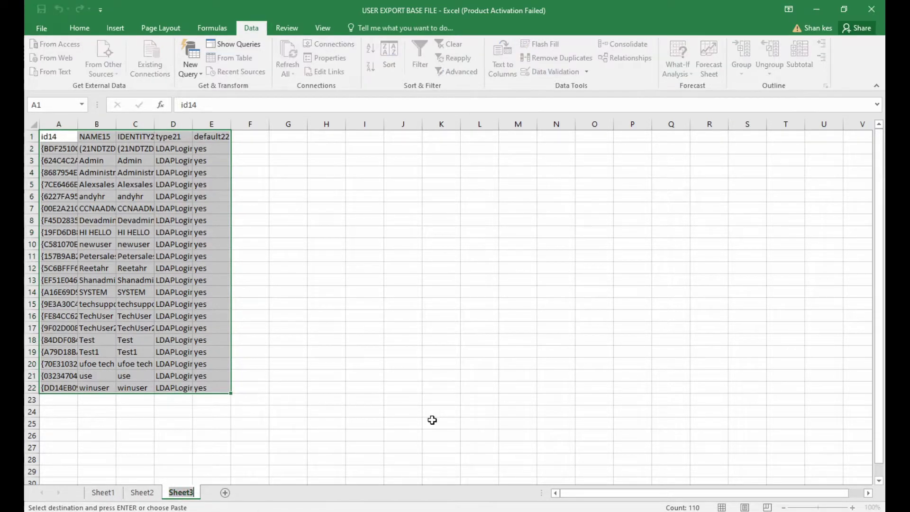
{"action": "type", "text": "LDAP"}
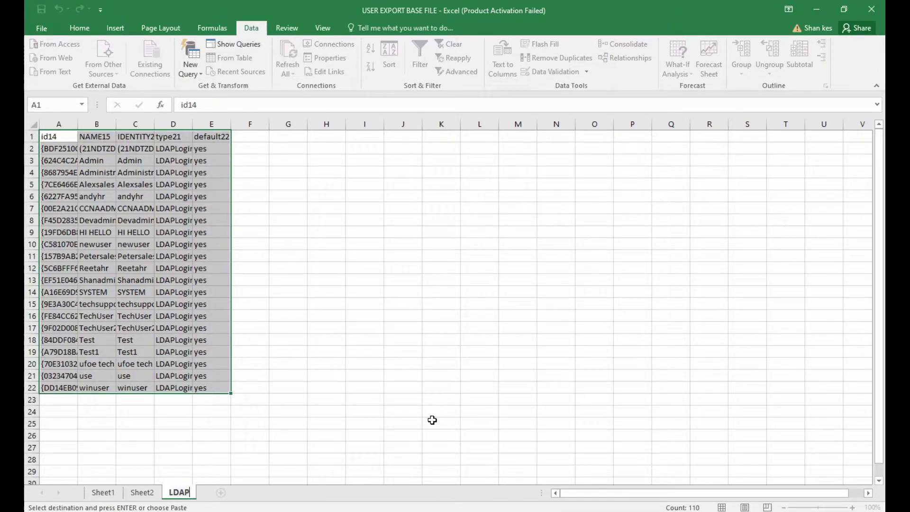
{"action": "left_click", "coordinate": [365, 315]}
{"action": "left_click", "coordinate": [142, 493]}
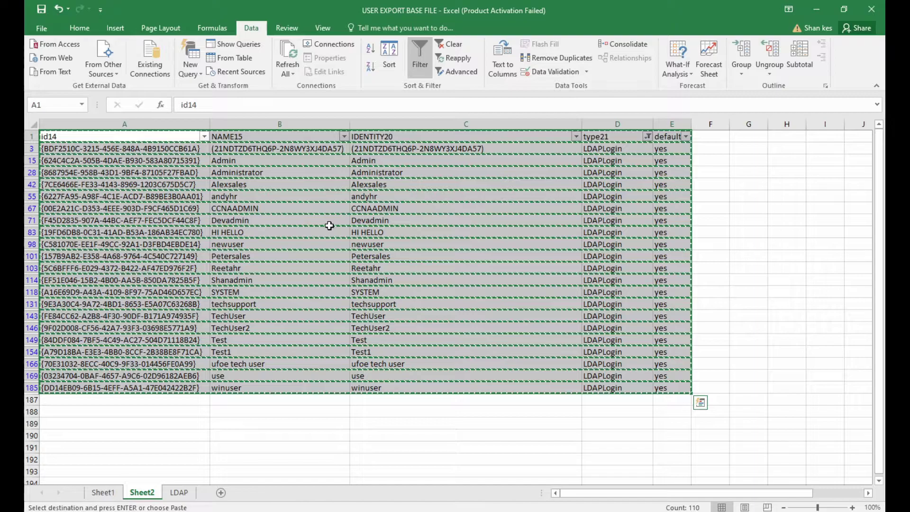
Step: Change Sheet2's type21 filter from LDAPLogin to SMTPMailAddress and copy the rows
{"action": "key", "text": "Escape"}
{"action": "left_click", "coordinate": [647, 136]}
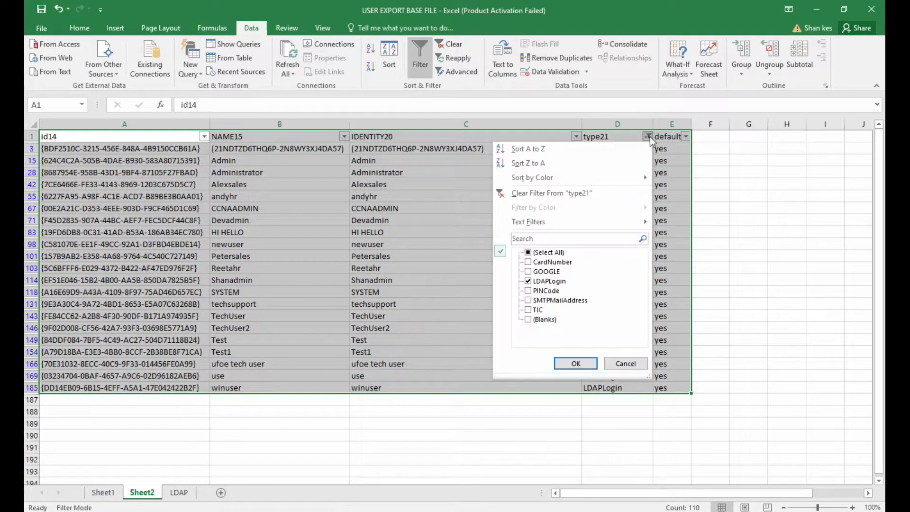
{"action": "left_click", "coordinate": [545, 281]}
{"action": "left_click", "coordinate": [552, 300]}
{"action": "left_click", "coordinate": [576, 363]}
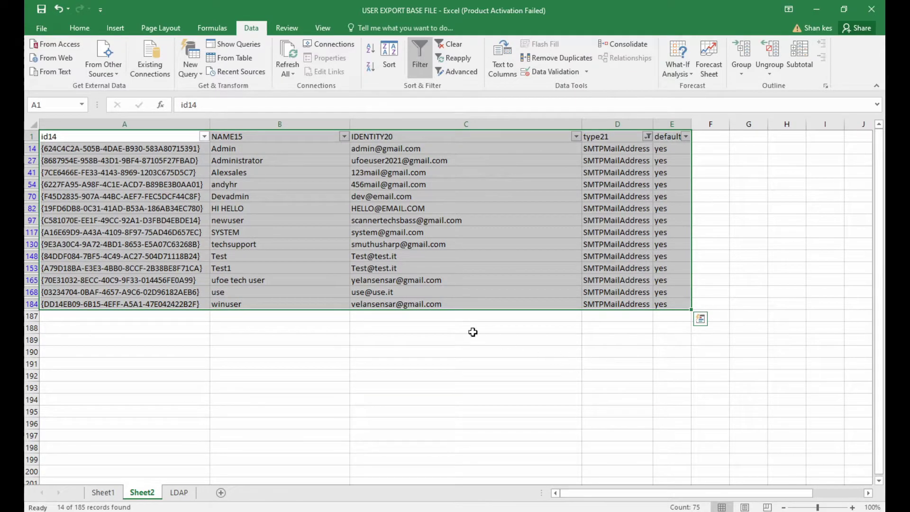
{"action": "key", "text": "ctrl+c"}
Step: Paste the e-mail rows as values on a new sheet renamed 'EMAIL'
{"action": "left_click", "coordinate": [221, 493]}
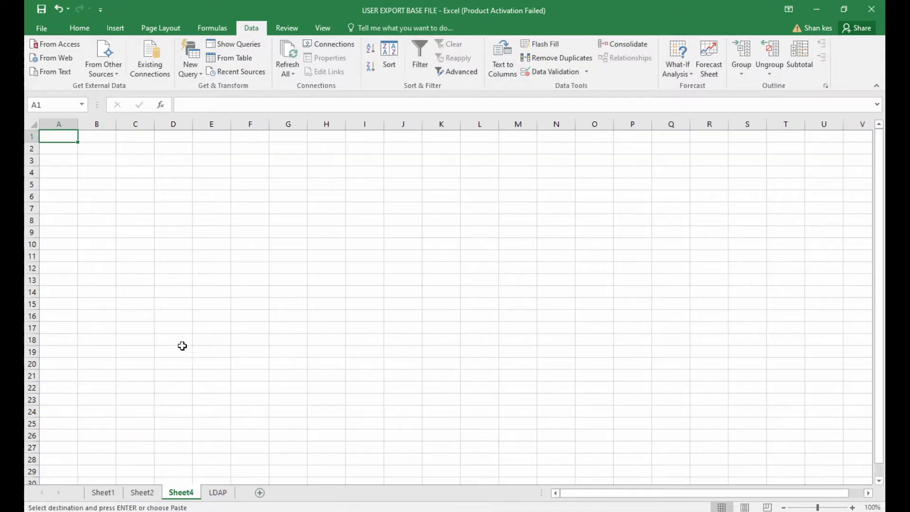
{"action": "right_click", "coordinate": [72, 136]}
{"action": "left_click", "coordinate": [114, 189]}
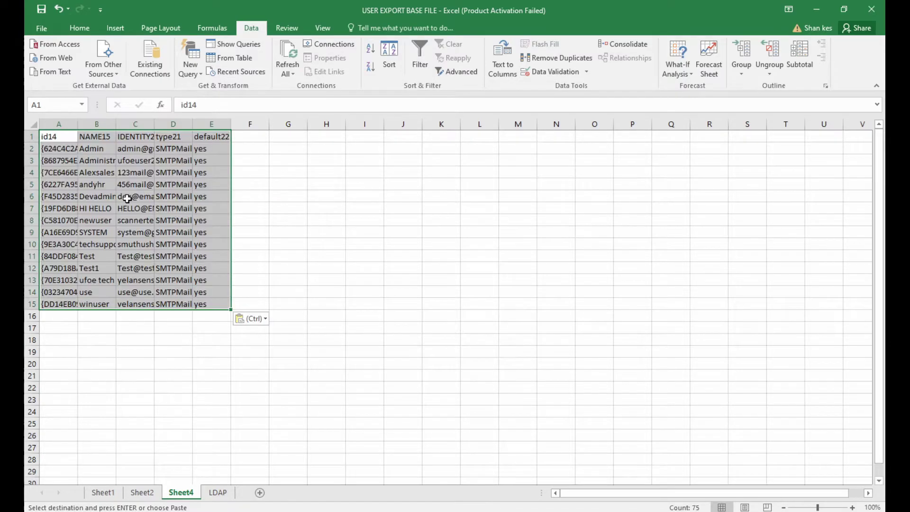
{"action": "right_click", "coordinate": [192, 496]}
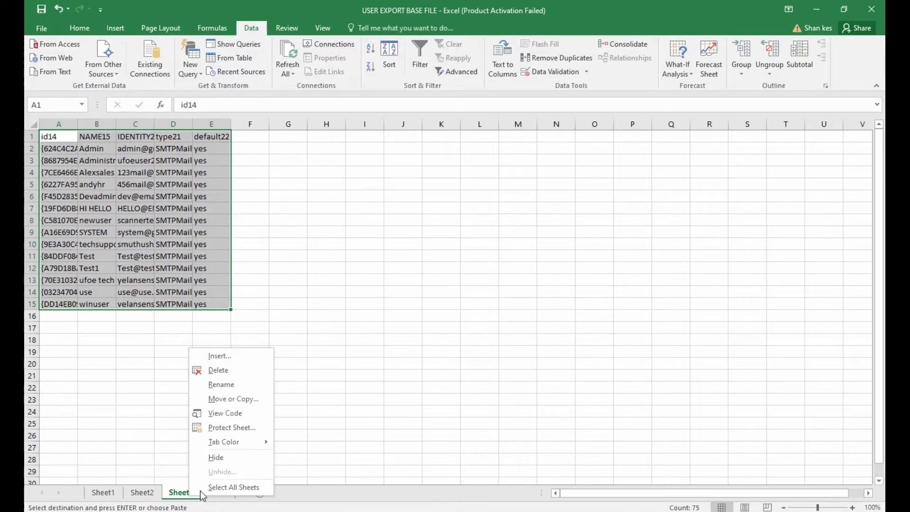
{"action": "left_click", "coordinate": [245, 385]}
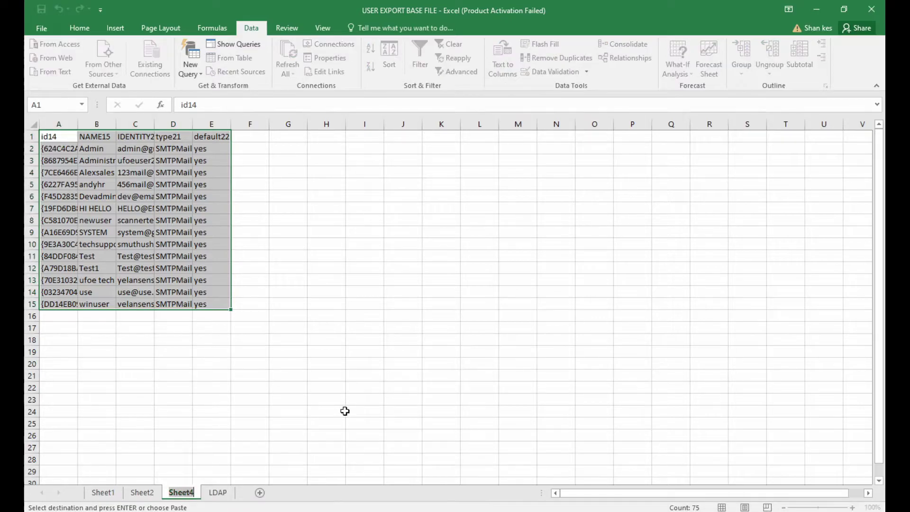
{"action": "type", "text": "EMAIL"}
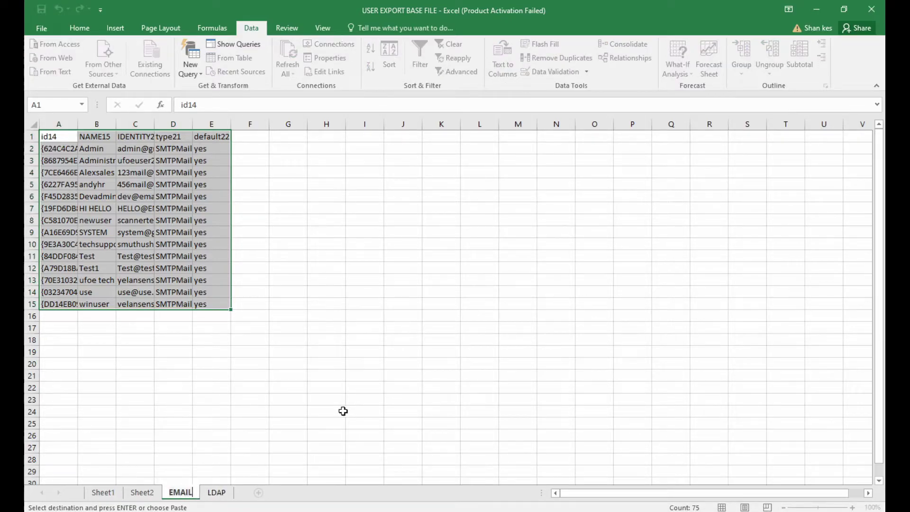
{"action": "left_click", "coordinate": [220, 426]}
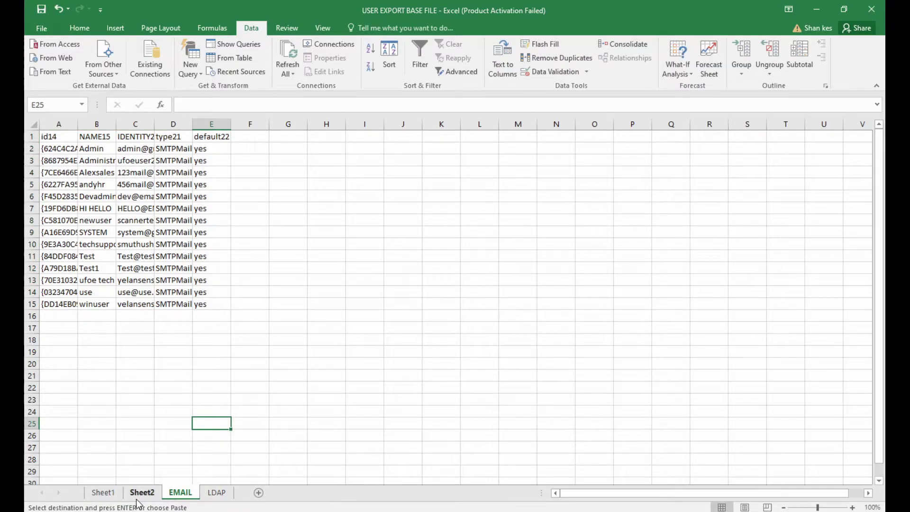
{"action": "left_click", "coordinate": [145, 494]}
Step: Switch the type21 filter from SMTPMailAddress to PINCode and select A1:E186
{"action": "key", "text": "Escape"}
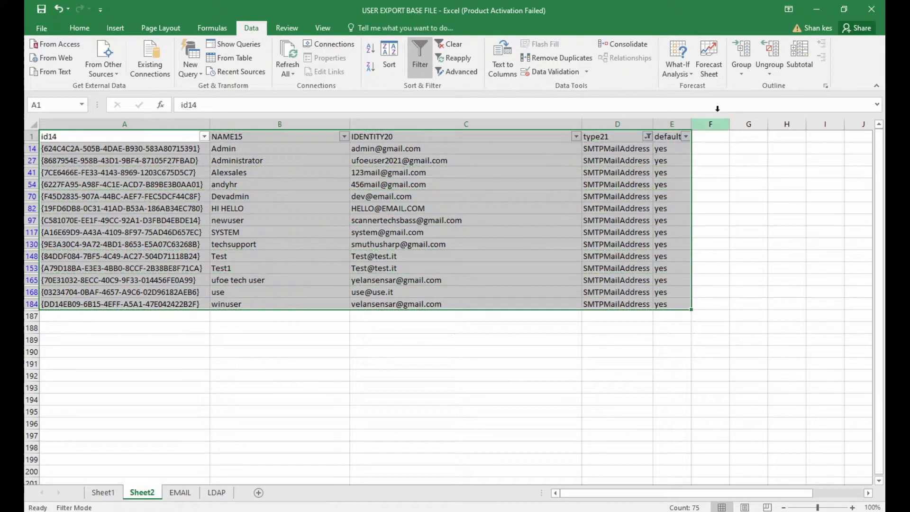
{"action": "left_click", "coordinate": [647, 136]}
{"action": "left_click", "coordinate": [545, 301]}
{"action": "left_click", "coordinate": [547, 291]}
{"action": "left_click", "coordinate": [575, 363]}
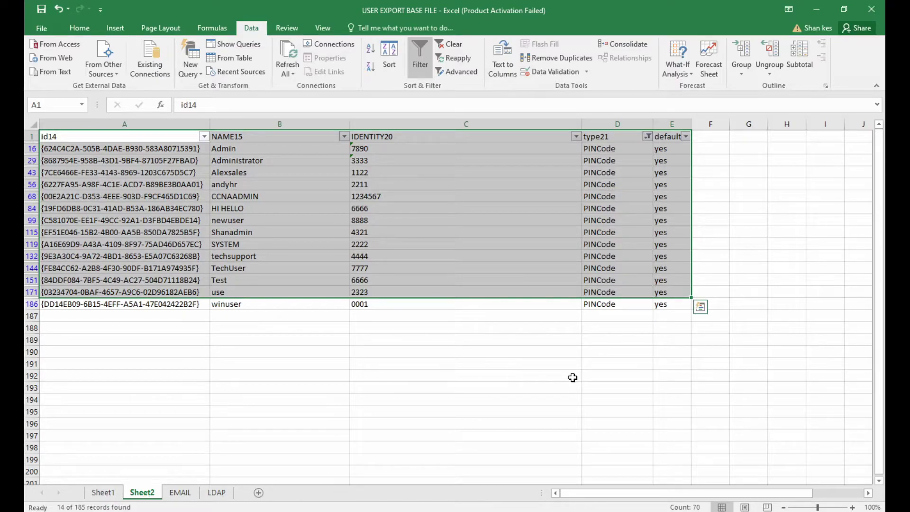
{"action": "left_click", "coordinate": [176, 293]}
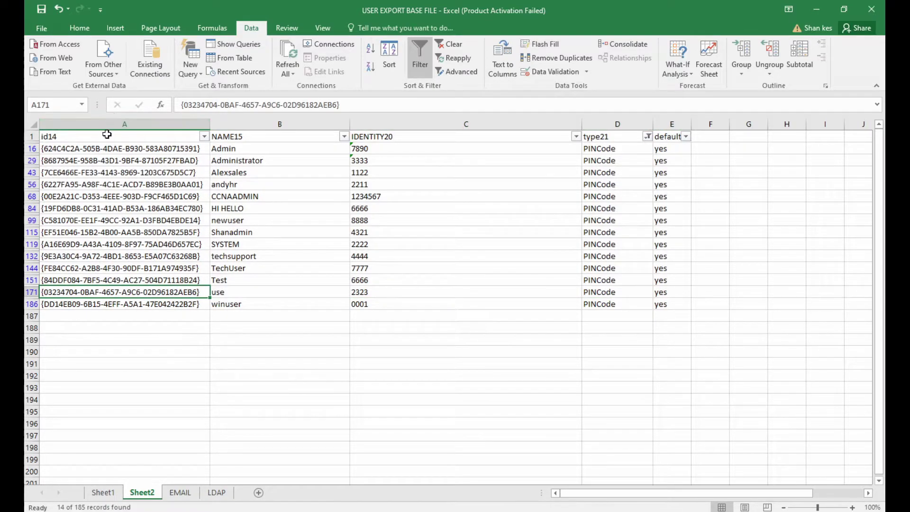
{"action": "left_click_drag", "start_coordinate": [110, 138], "coordinate": [658, 311]}
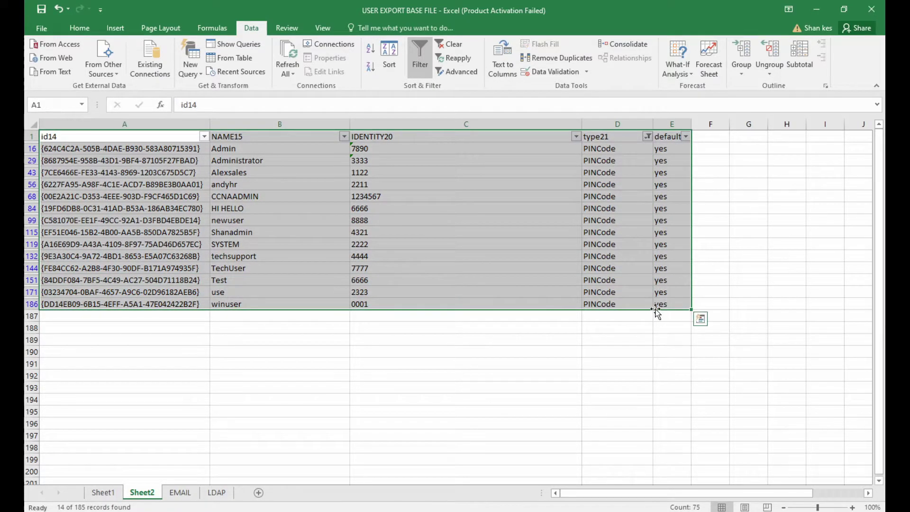
Step: Copy the PINCode rows and paste them onto a new sheet renamed 'PIN'
{"action": "key", "text": "ctrl+c"}
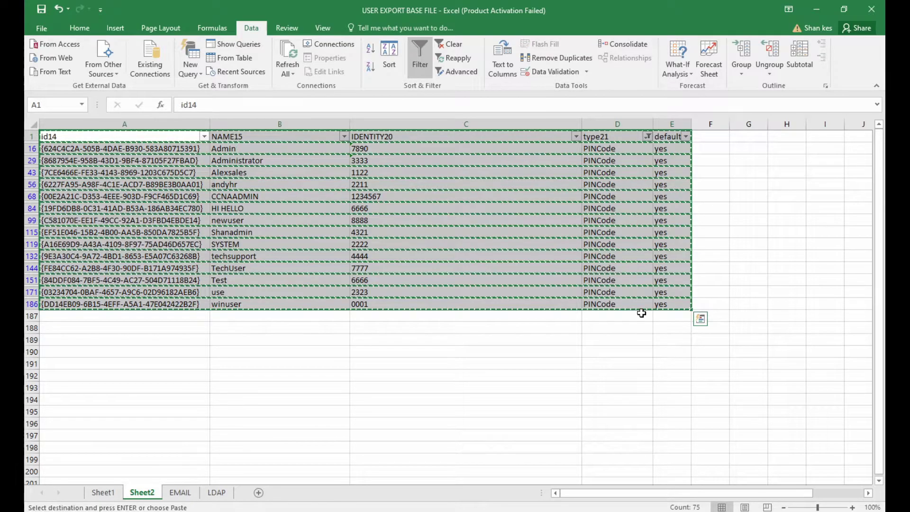
{"action": "key", "text": "alt+Tab"}
{"action": "key", "text": "alt+Tab"}
{"action": "left_click", "coordinate": [258, 493]}
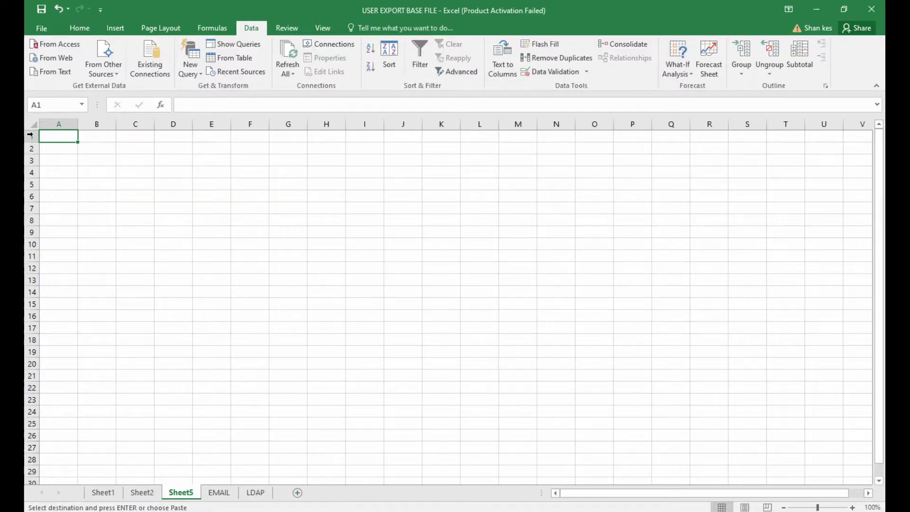
{"action": "right_click", "coordinate": [72, 138]}
{"action": "left_click", "coordinate": [115, 188]}
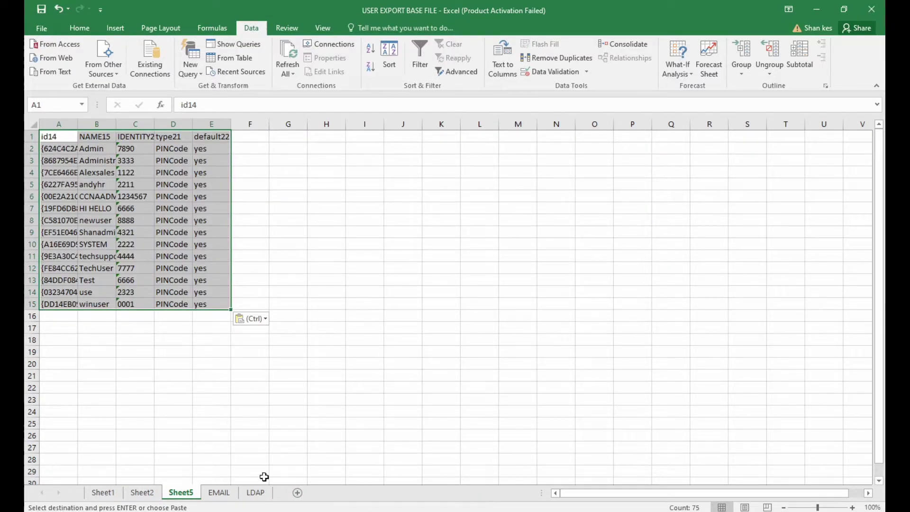
{"action": "right_click", "coordinate": [180, 494]}
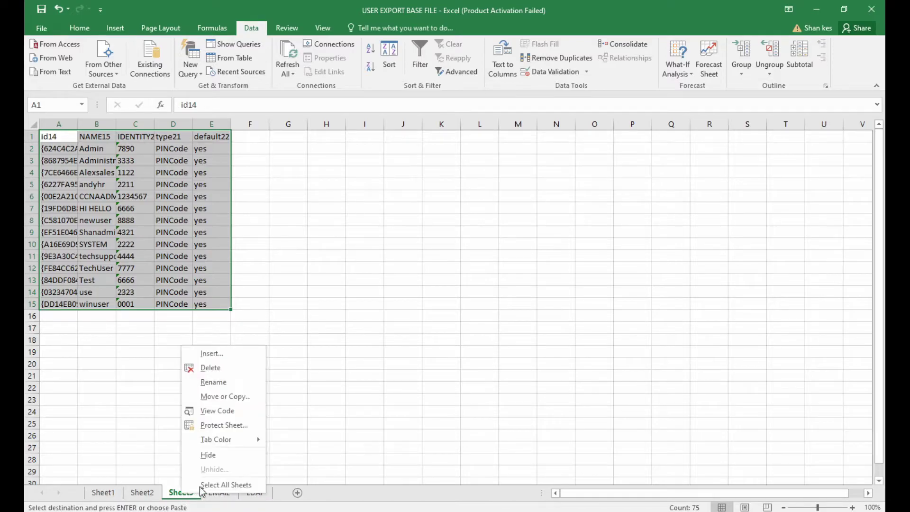
{"action": "left_click", "coordinate": [213, 381]}
{"action": "type", "text": "PIN"}
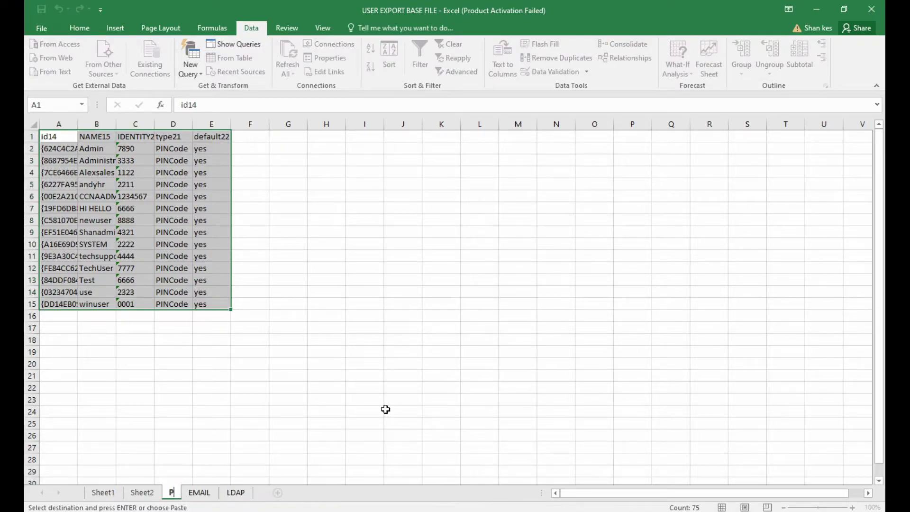
{"action": "left_click", "coordinate": [378, 374]}
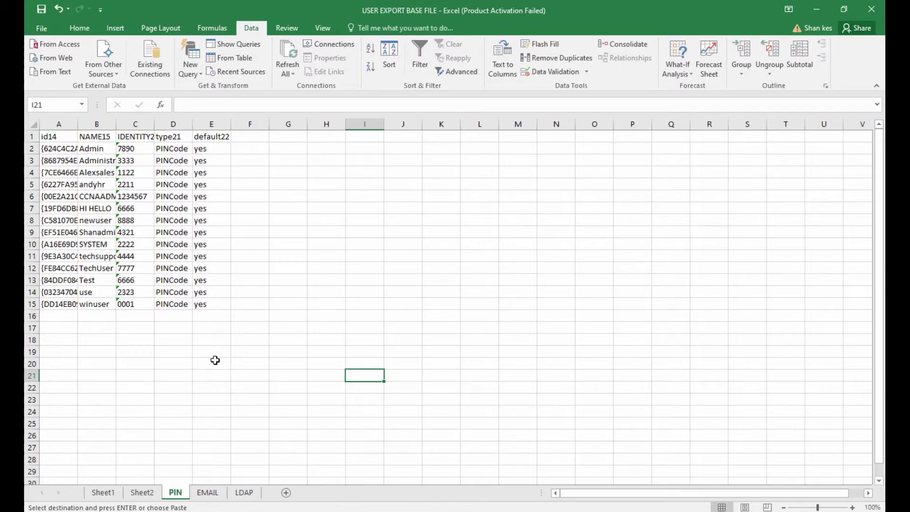
Step: Autofit the PIN sheet's columns A, B and D to their contents
{"action": "double_click", "coordinate": [78, 124]}
{"action": "double_click", "coordinate": [248, 122]}
{"action": "double_click", "coordinate": [337, 126]}
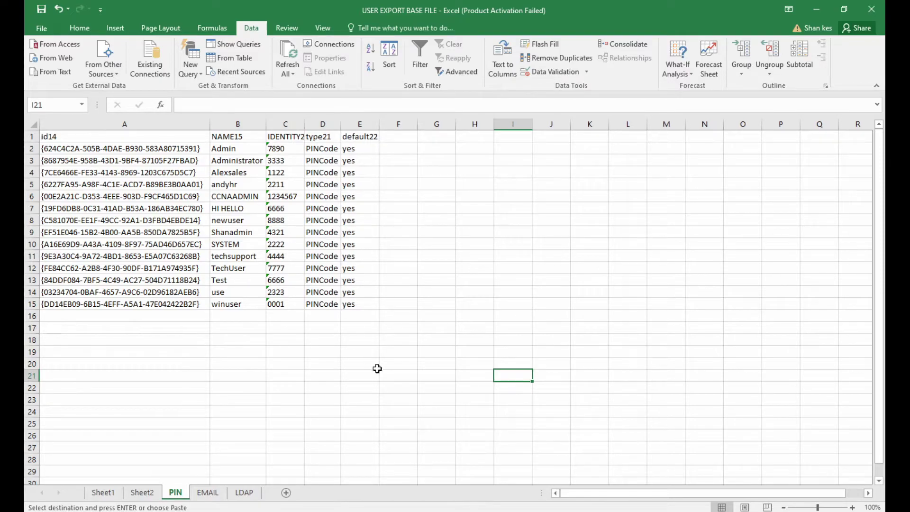
Step: On the LDAP sheet, autofit columns B, C, D and E to their contents
{"action": "left_click", "coordinate": [403, 385]}
{"action": "left_click", "coordinate": [244, 493]}
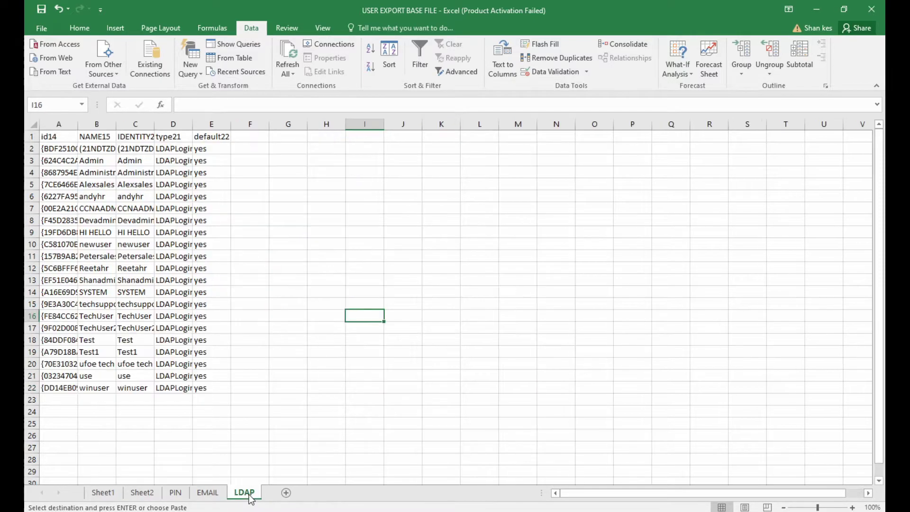
{"action": "left_click", "coordinate": [289, 387]}
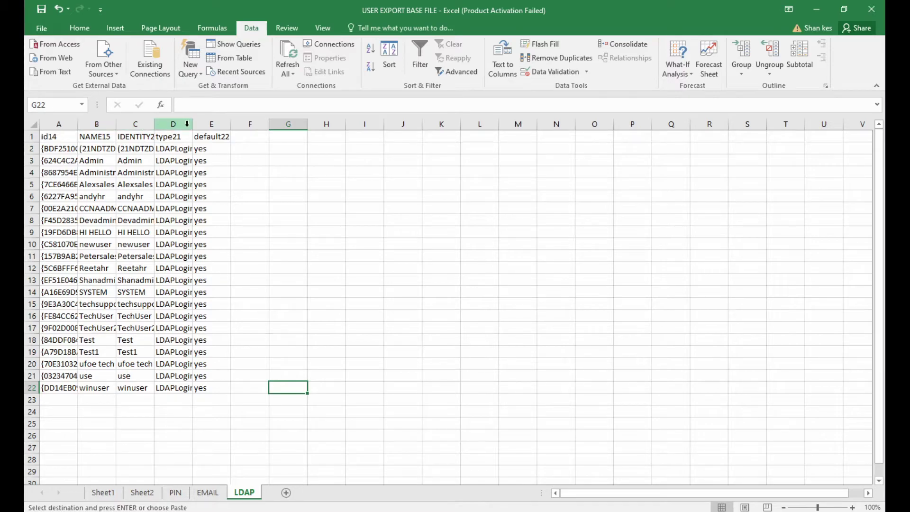
{"action": "double_click", "coordinate": [192, 123]}
{"action": "double_click", "coordinate": [154, 120]}
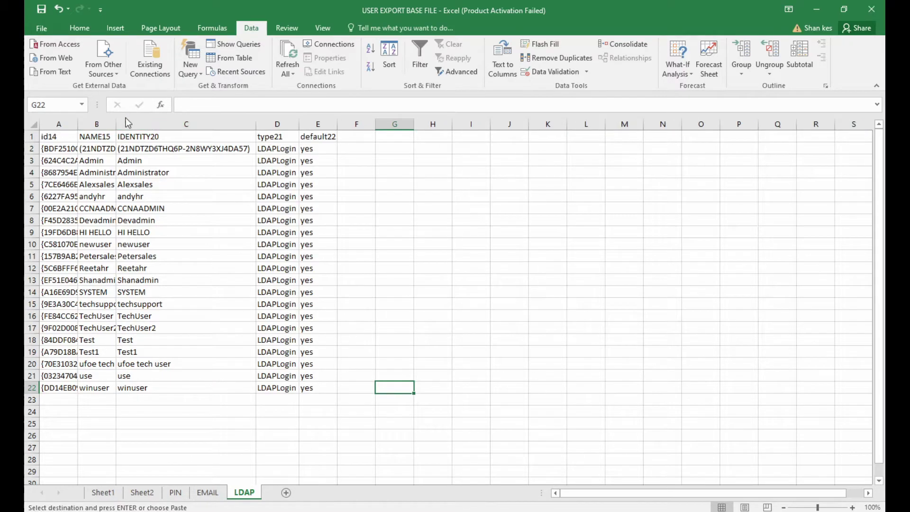
{"action": "double_click", "coordinate": [116, 117]}
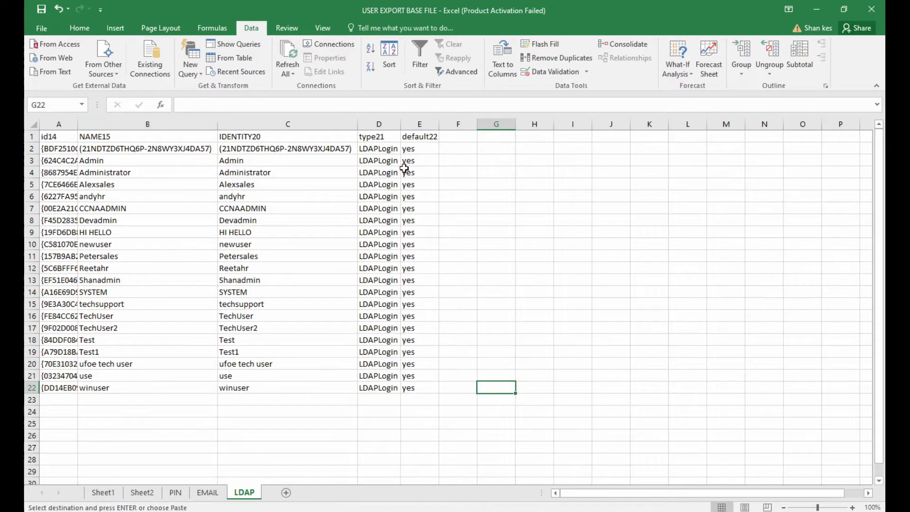
{"action": "double_click", "coordinate": [438, 121]}
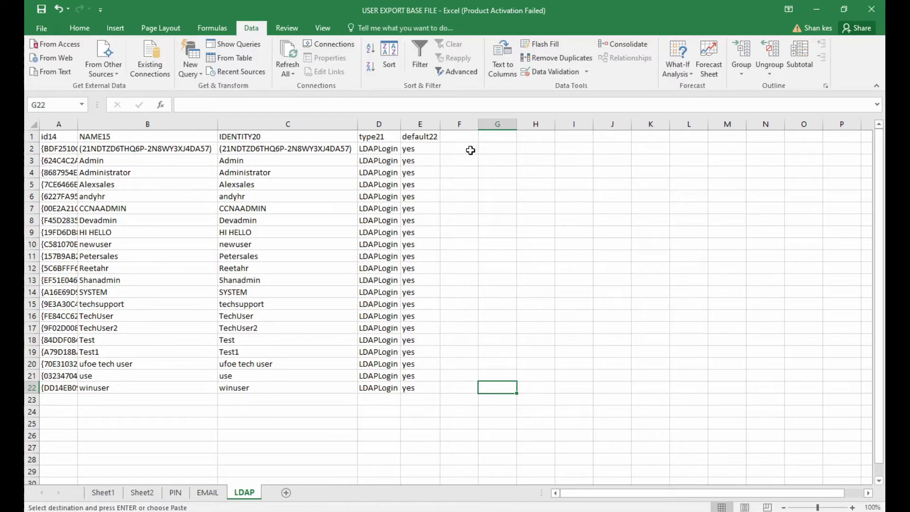
Step: Review the PIN and EMAIL data ranges A1:E15, then return to LDAP
{"action": "key", "text": "ctrl+Page_Up"}
{"action": "key", "text": "ctrl+Page_Up"}
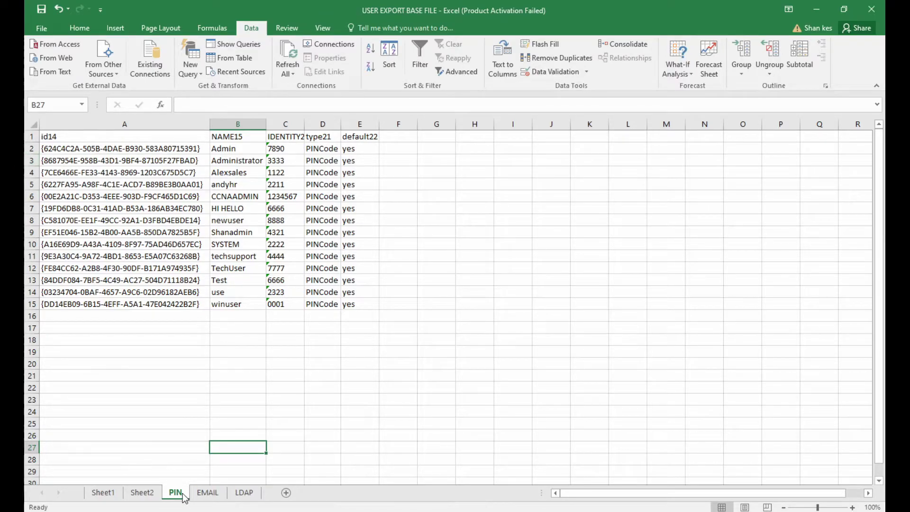
{"action": "left_click_drag", "start_coordinate": [77, 143], "coordinate": [366, 304]}
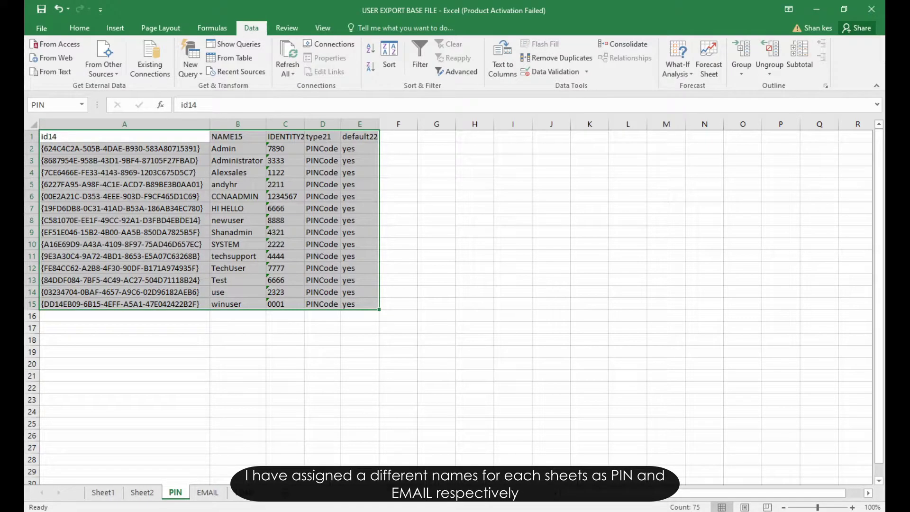
{"action": "left_click", "coordinate": [207, 493]}
{"action": "left_click_drag", "start_coordinate": [47, 137], "coordinate": [354, 301]}
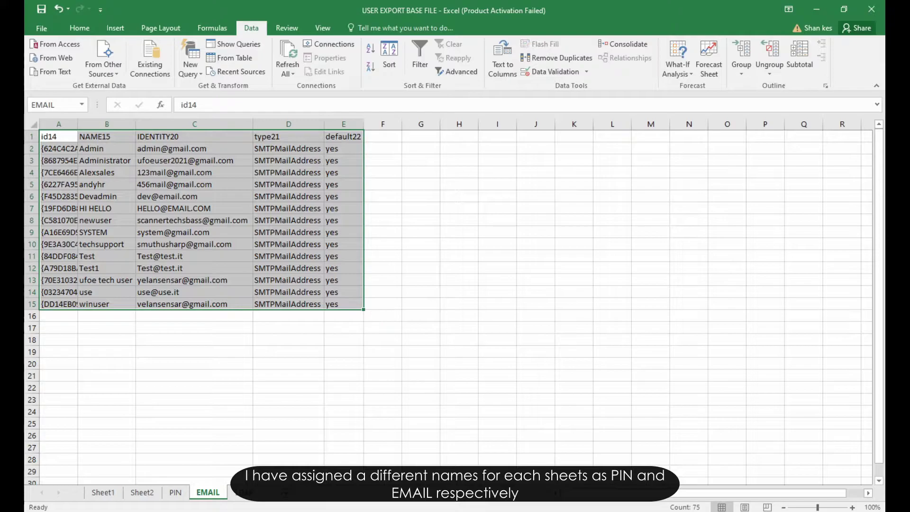
{"action": "left_click", "coordinate": [244, 493]}
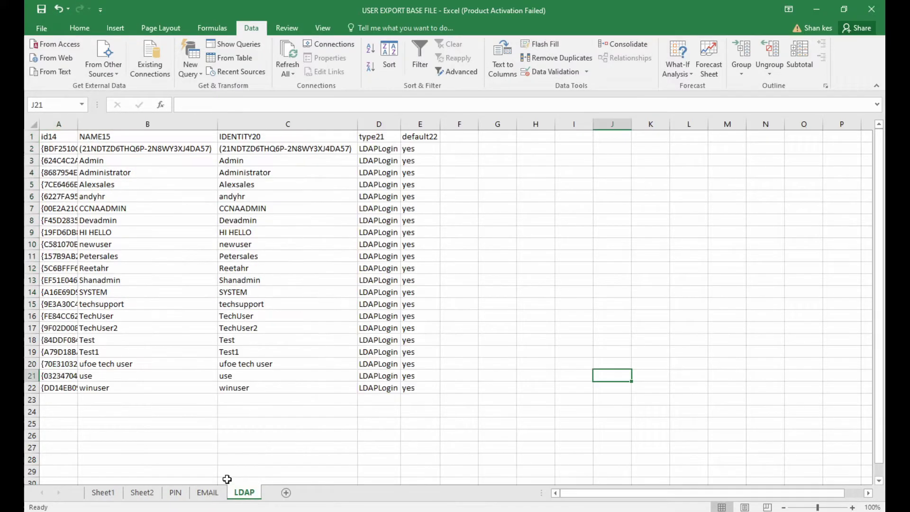
Step: Enter =VLOOKUP(A2,EMAIL,3,FALSE) in F2 to look up the first user's email
{"action": "left_click", "coordinate": [460, 148]}
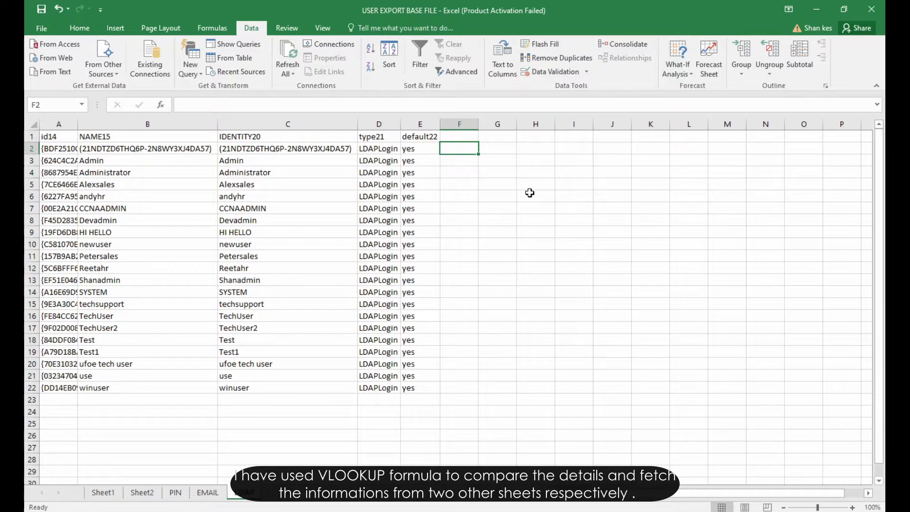
{"action": "type", "text": "=VLOOKUP"}
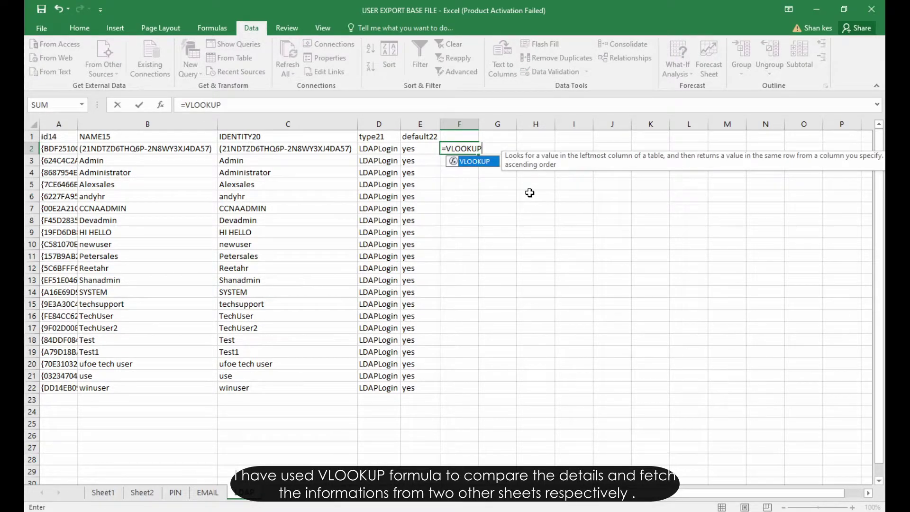
{"action": "type", "text": "("}
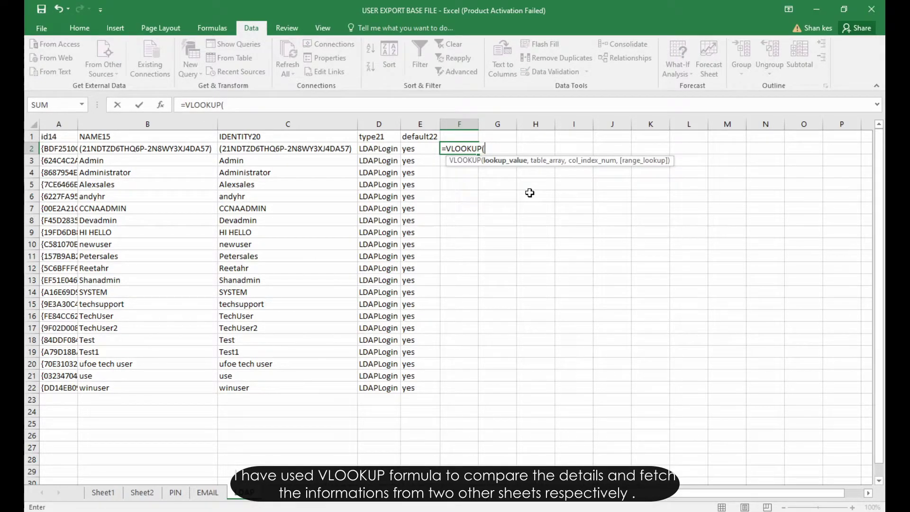
{"action": "left_click", "coordinate": [51, 147]}
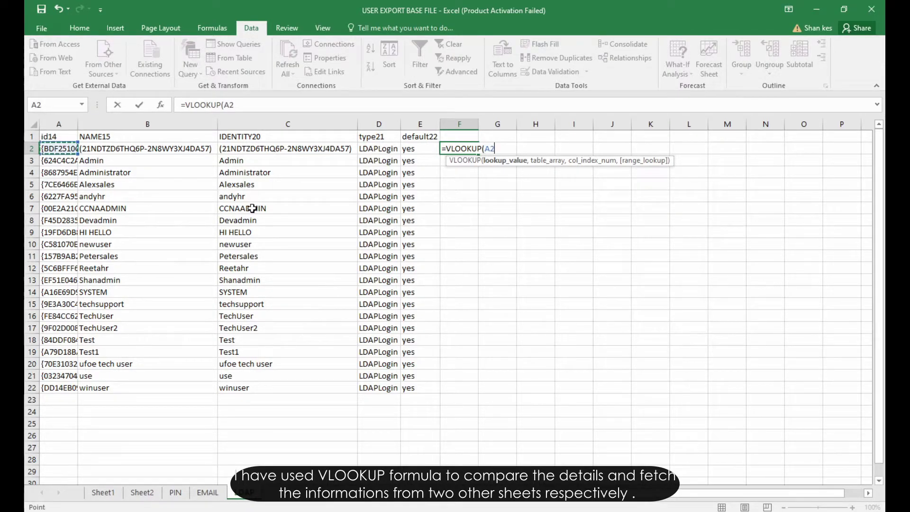
{"action": "type", "text": ",EMA"}
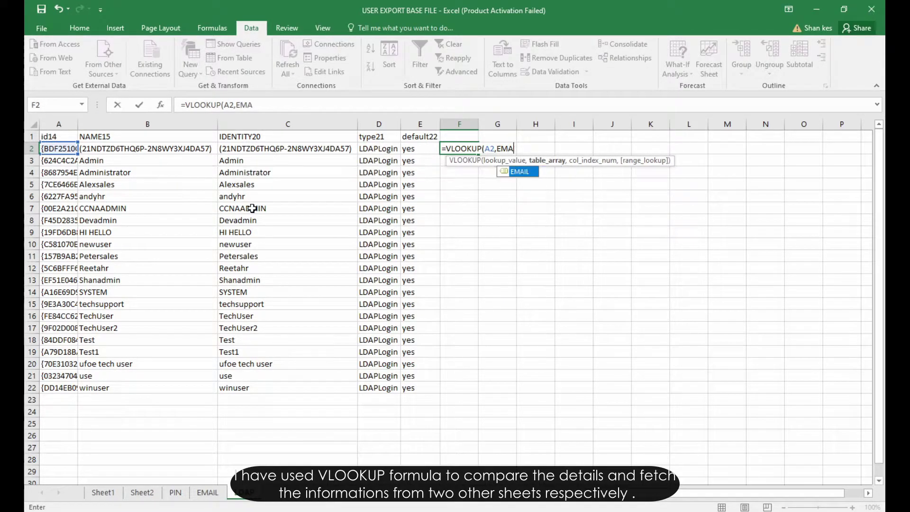
{"action": "type", "text": "IL,3"}
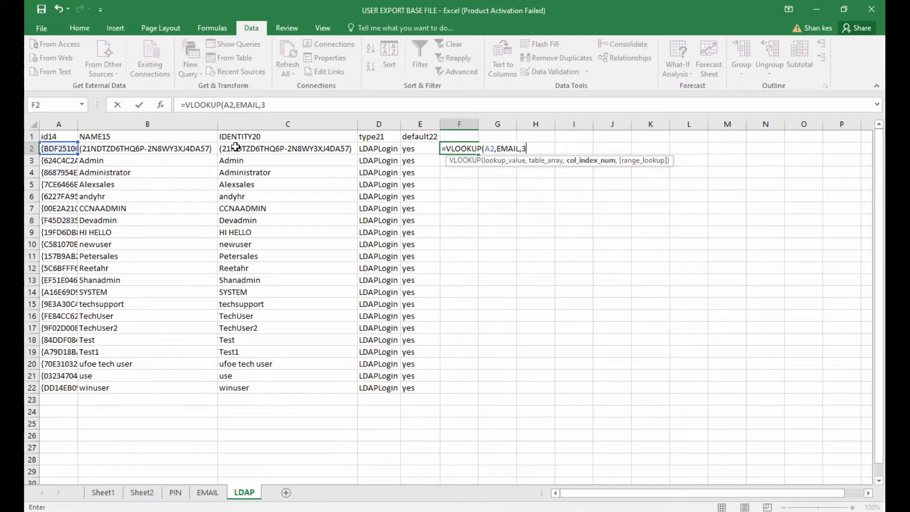
{"action": "type", "text": ",FALS"}
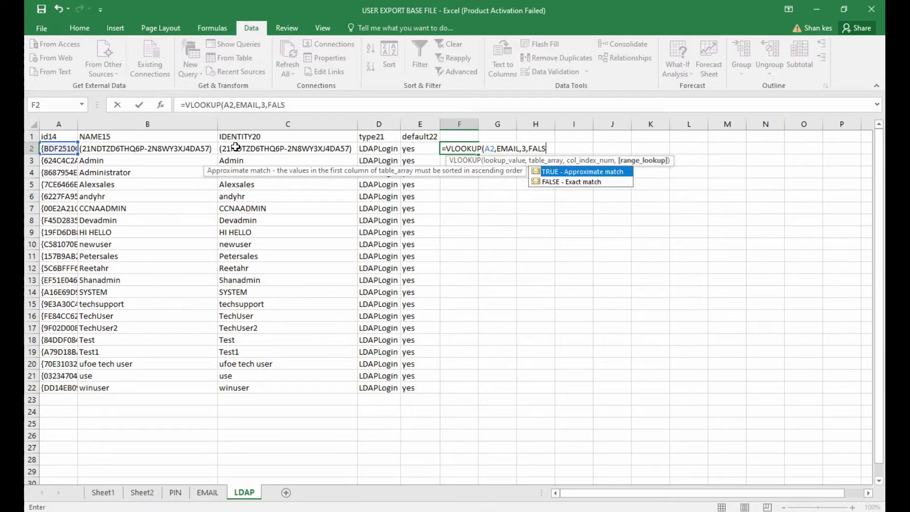
{"action": "type", "text": "E)"}
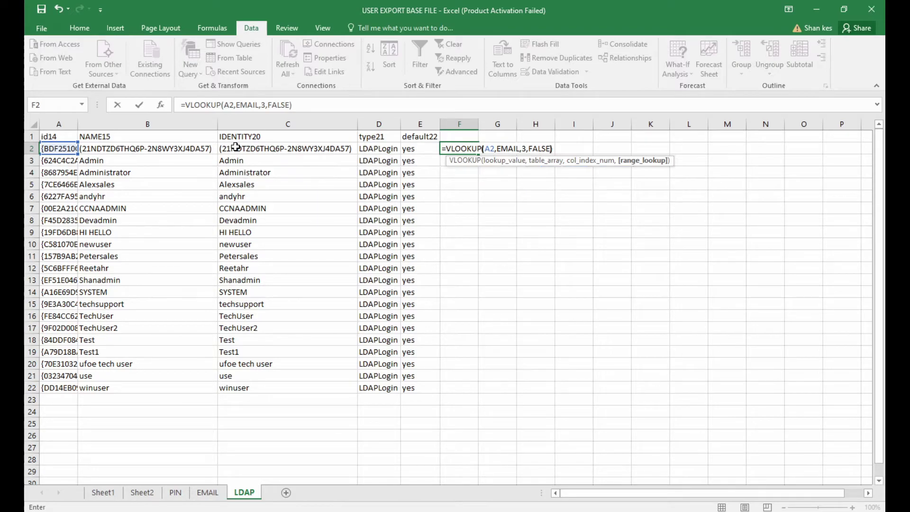
{"action": "key", "text": "Return"}
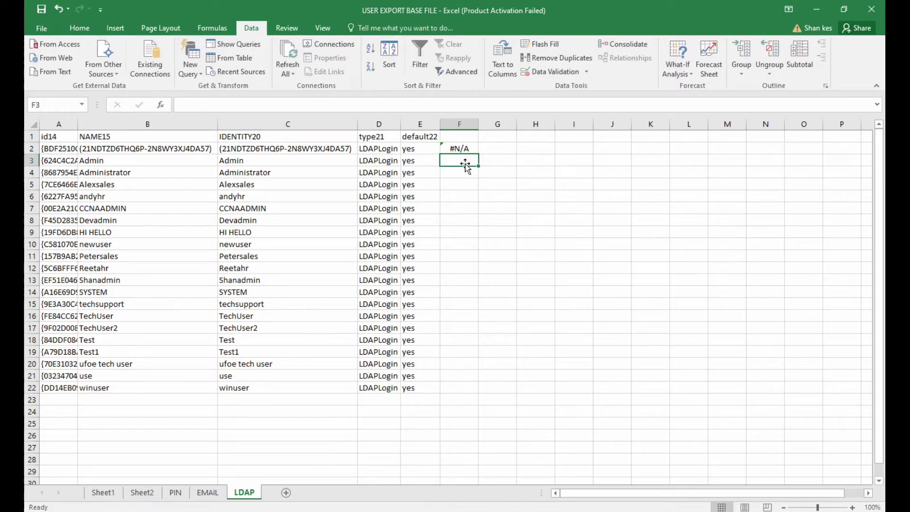
Step: Copy the email lookup down to F22 and autofit column F
{"action": "left_click", "coordinate": [462, 150]}
{"action": "left_click_drag", "start_coordinate": [478, 155], "coordinate": [479, 179]}
{"action": "double_click", "coordinate": [478, 124]}
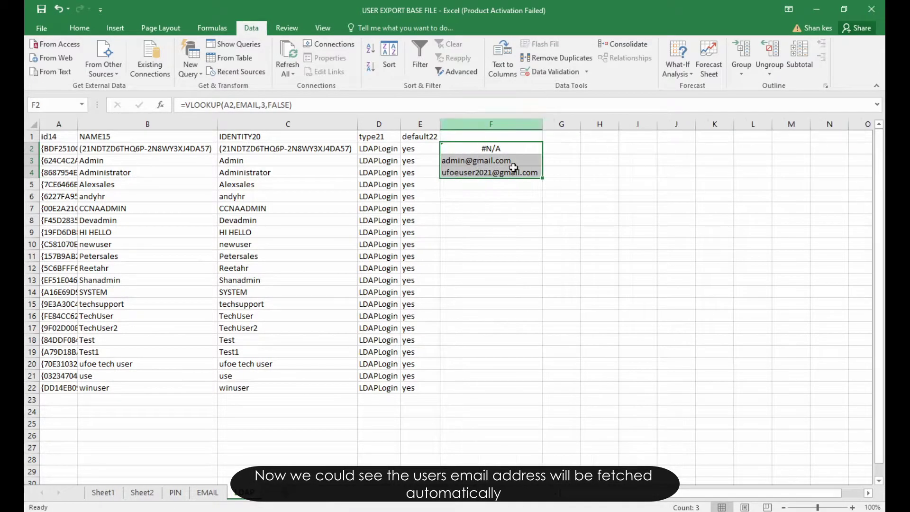
{"action": "left_click_drag", "start_coordinate": [543, 178], "coordinate": [559, 389]}
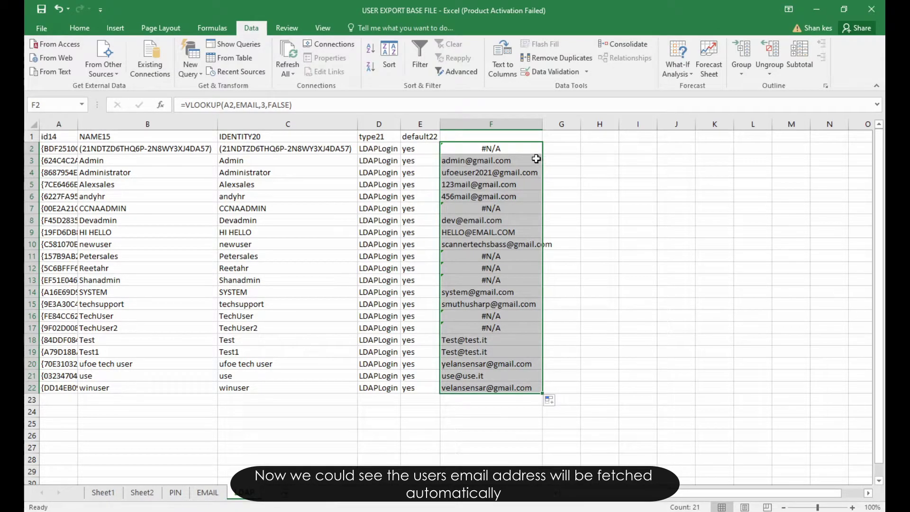
{"action": "left_click", "coordinate": [568, 148]}
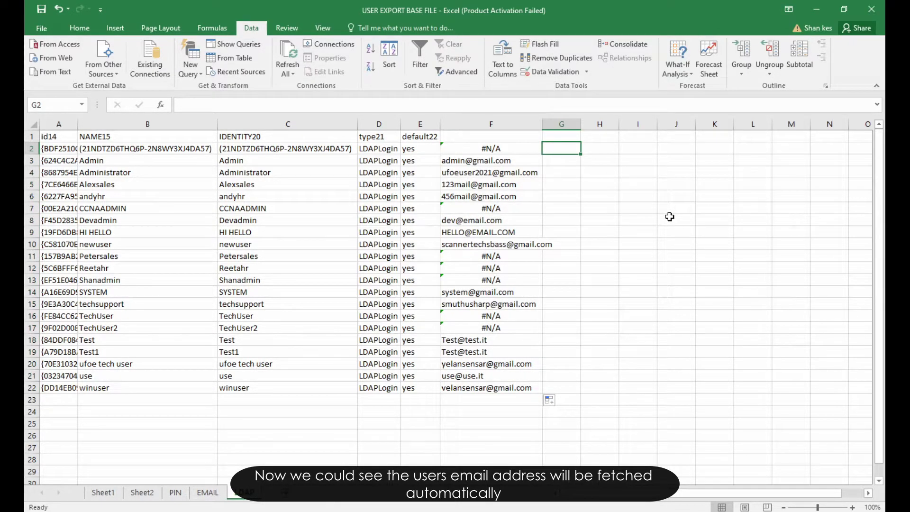
Step: Enter =VLOOKUP(A2,PIN,3,FALSE) in G2, fixing the function-name typo and wrong cell reference
{"action": "type", "text": "="}
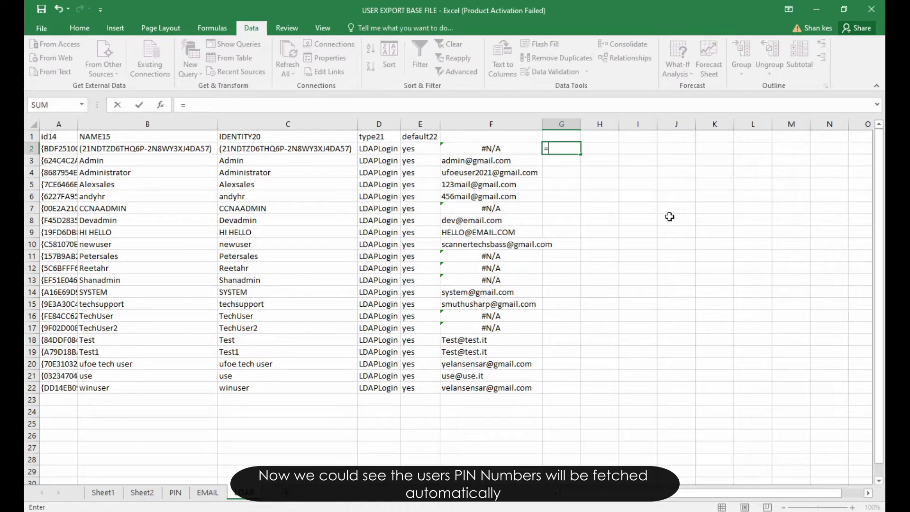
{"action": "type", "text": "V"}
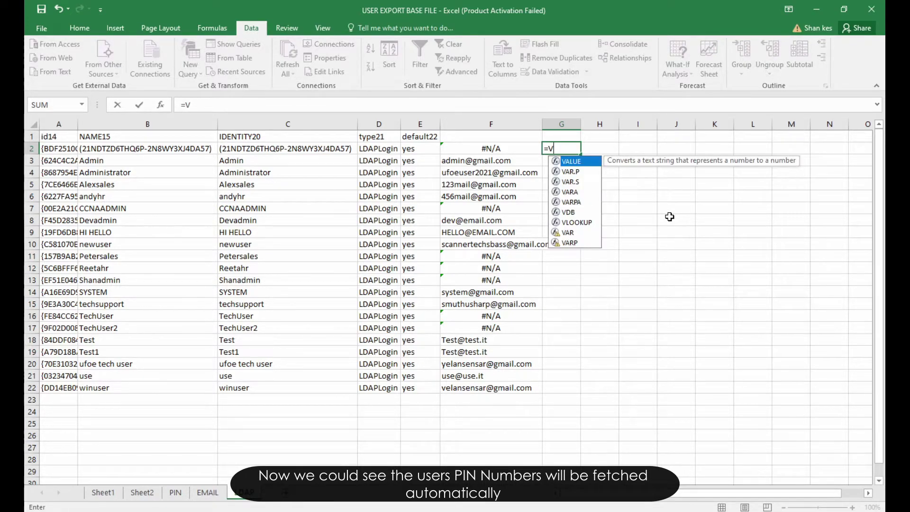
{"action": "type", "text": "LOOKUO"}
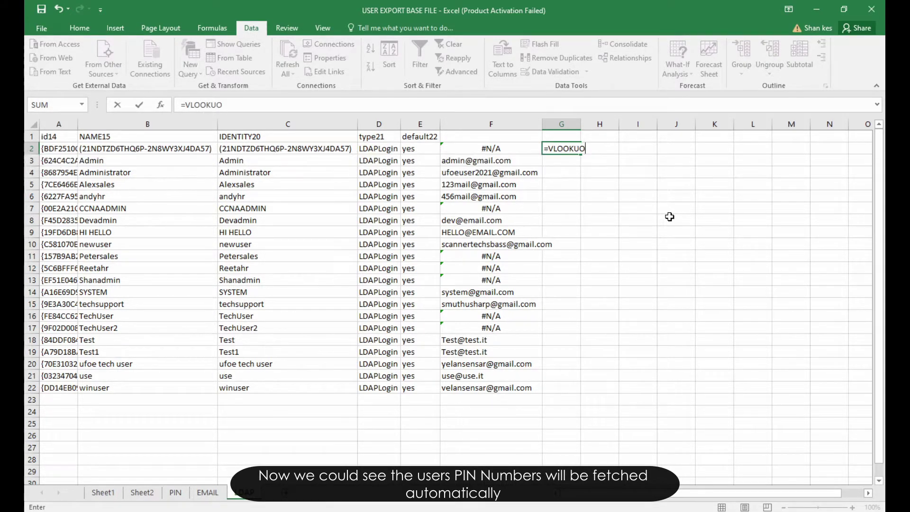
{"action": "key", "text": "BackSpace"}
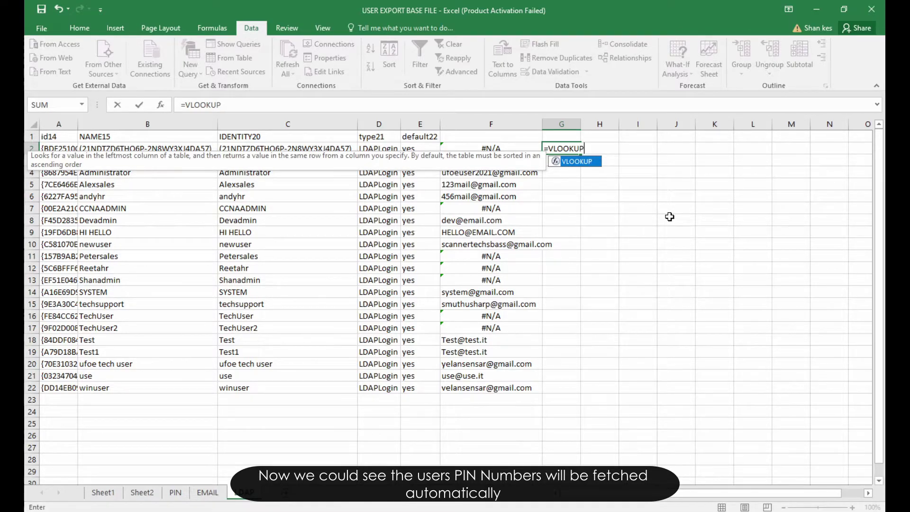
{"action": "type", "text": "P"}
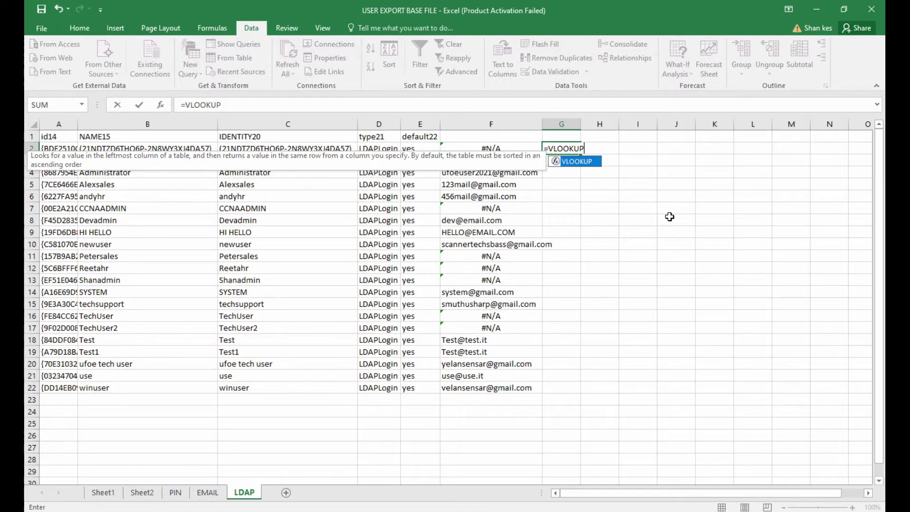
{"action": "type", "text": "("}
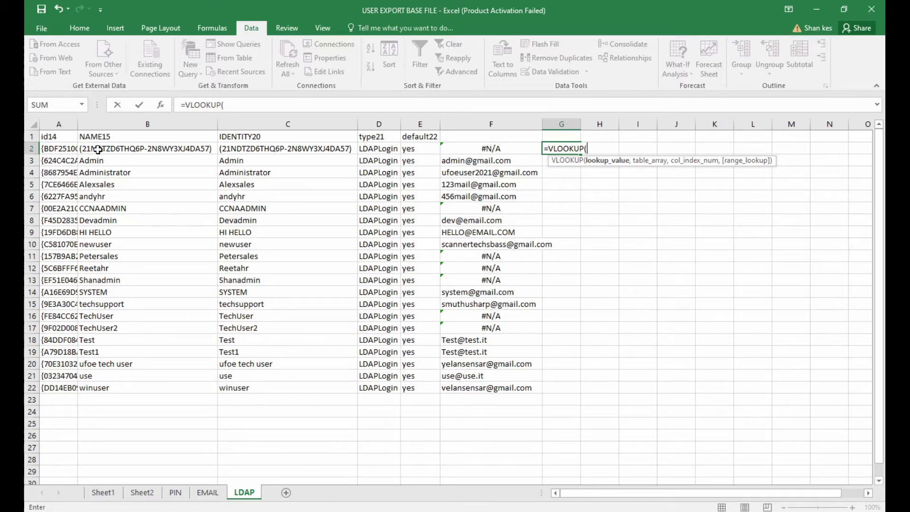
{"action": "left_click", "coordinate": [98, 150]}
{"action": "key", "text": "BackSpace"}
{"action": "key", "text": "BackSpace"}
{"action": "key", "text": "BackSpace"}
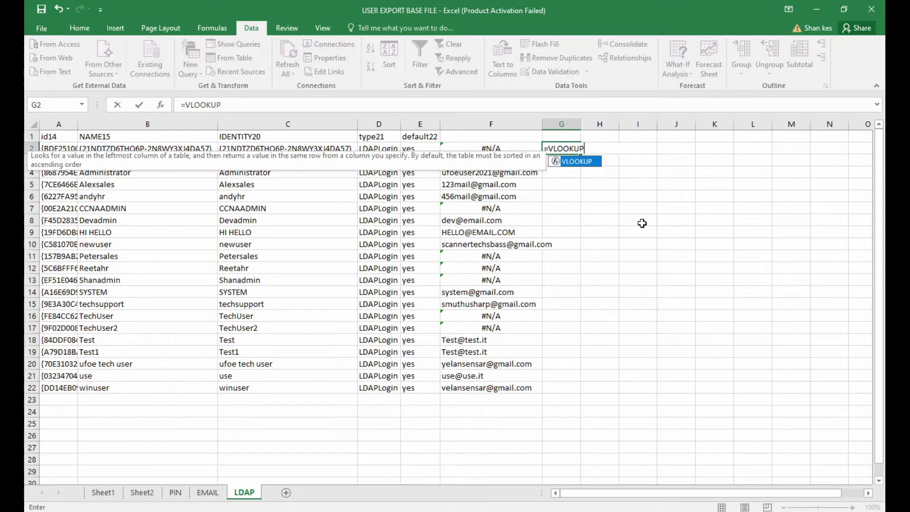
{"action": "type", "text": "("}
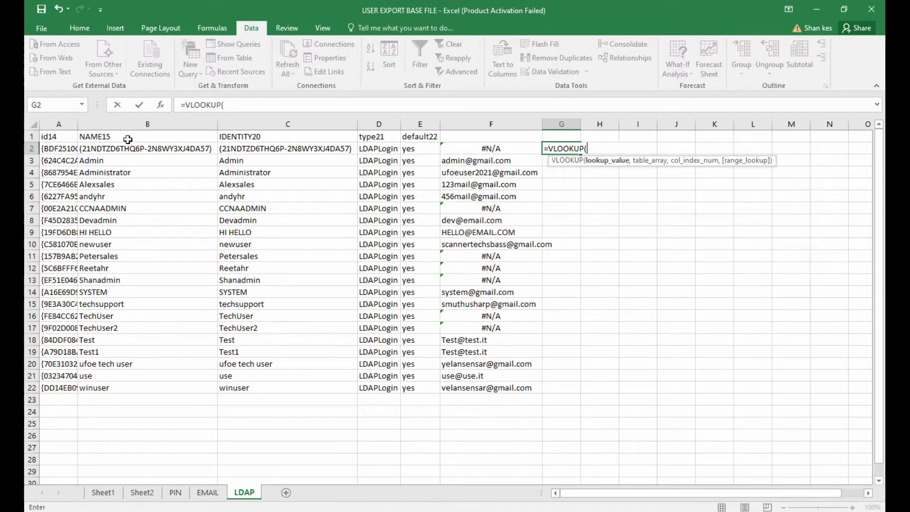
{"action": "left_click", "coordinate": [61, 148]}
{"action": "type", "text": ",PIN,"}
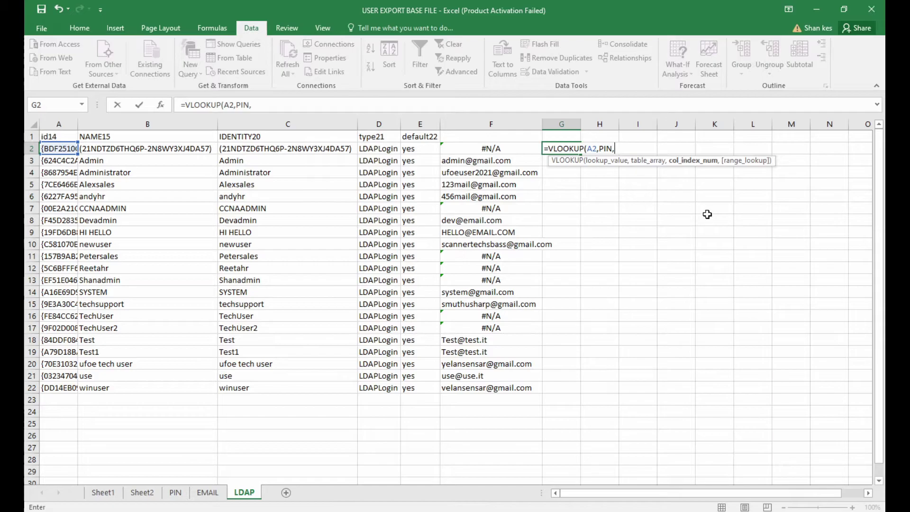
{"action": "type", "text": "3,FALSE)"}
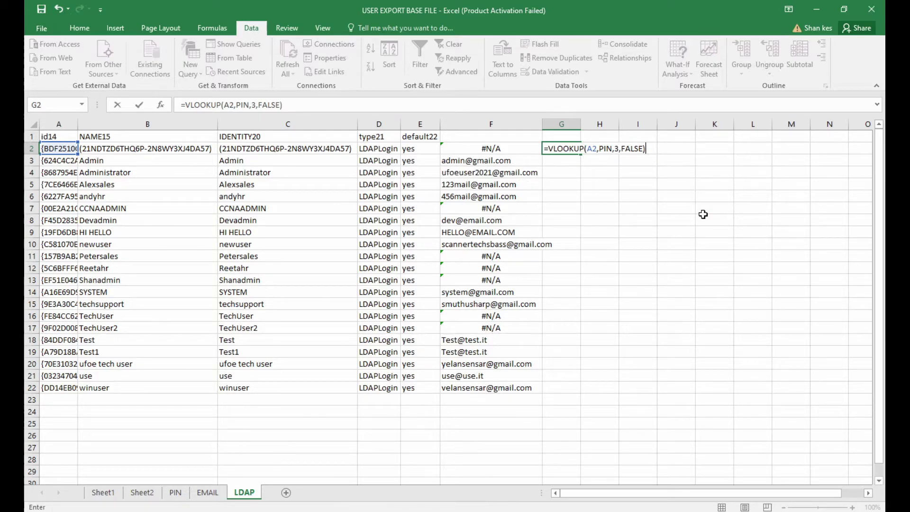
{"action": "key", "text": "Return"}
Step: Copy the PIN lookup down to G22 and fit column G to its contents
{"action": "key", "text": "Up"}
{"action": "left_click_drag", "start_coordinate": [581, 154], "coordinate": [617, 396]}
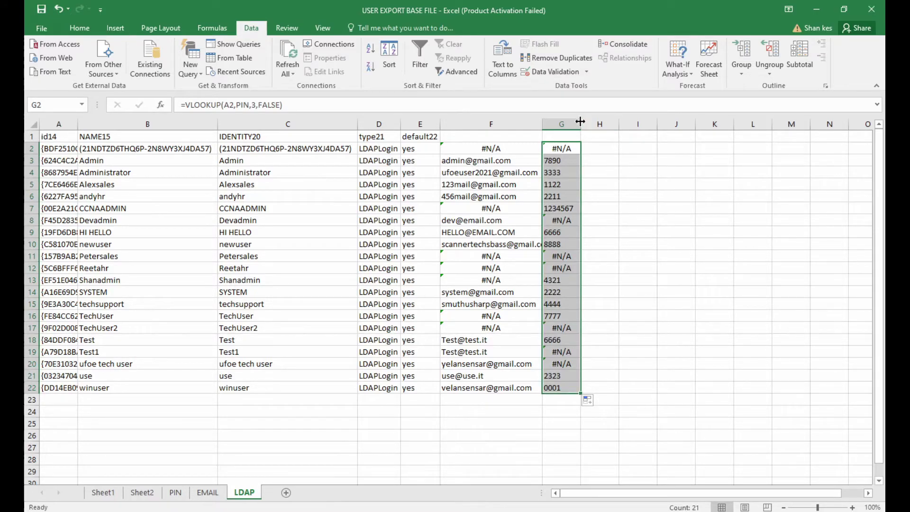
{"action": "double_click", "coordinate": [581, 124]}
{"action": "left_click", "coordinate": [670, 255]}
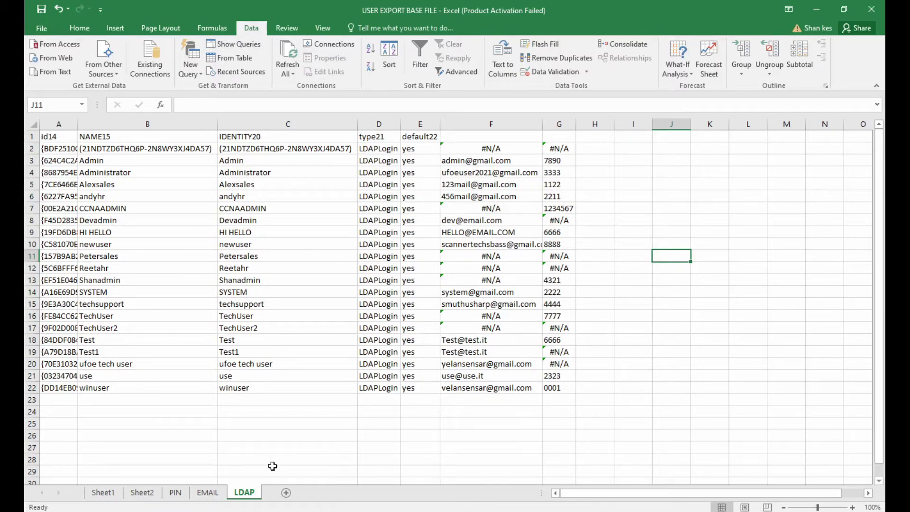
{"action": "left_click_drag", "start_coordinate": [94, 162], "coordinate": [556, 164]}
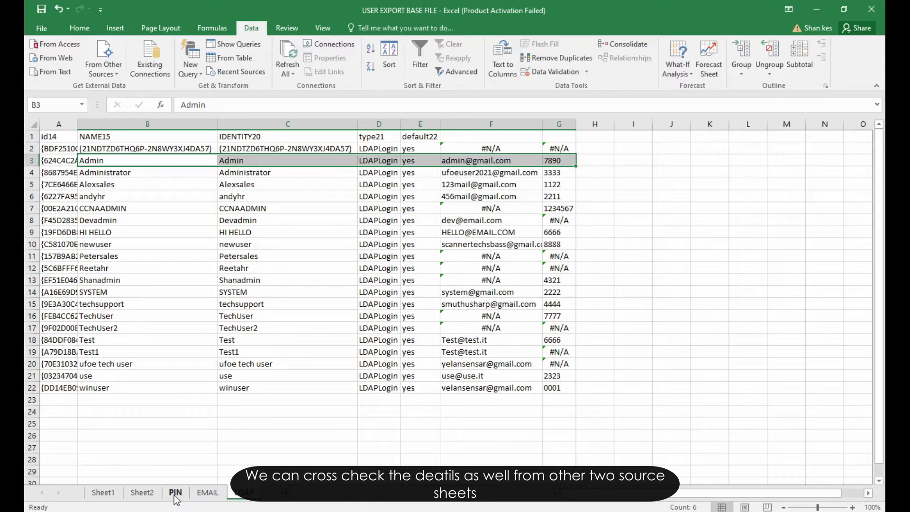
{"action": "left_click", "coordinate": [326, 351]}
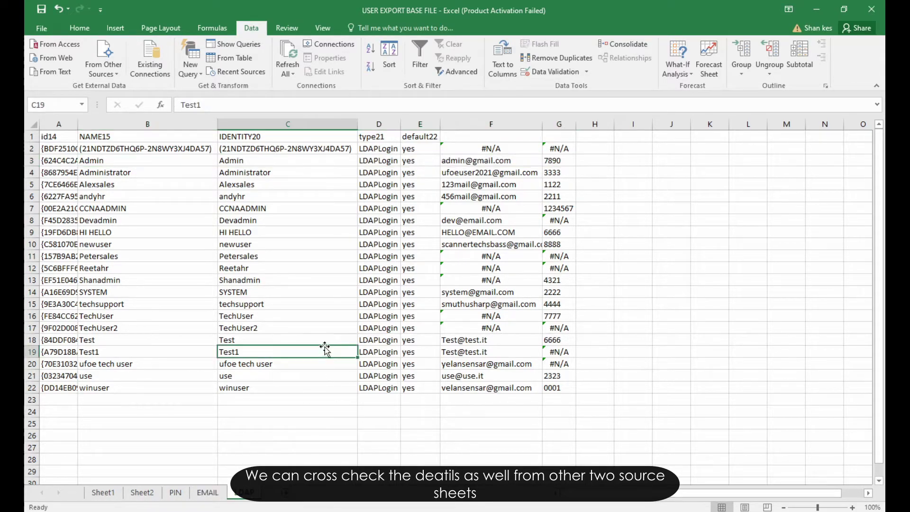
{"action": "left_click", "coordinate": [511, 162]}
{"action": "left_click", "coordinate": [207, 492]}
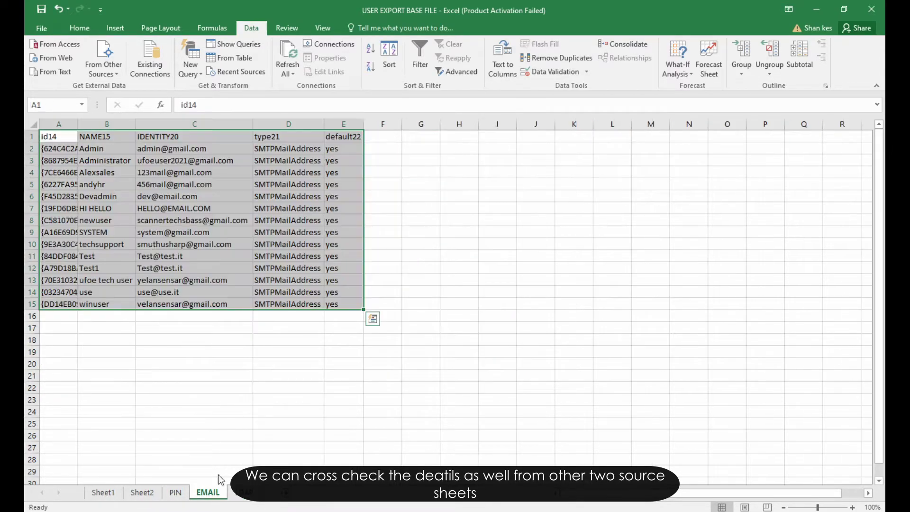
{"action": "left_click", "coordinate": [156, 149]}
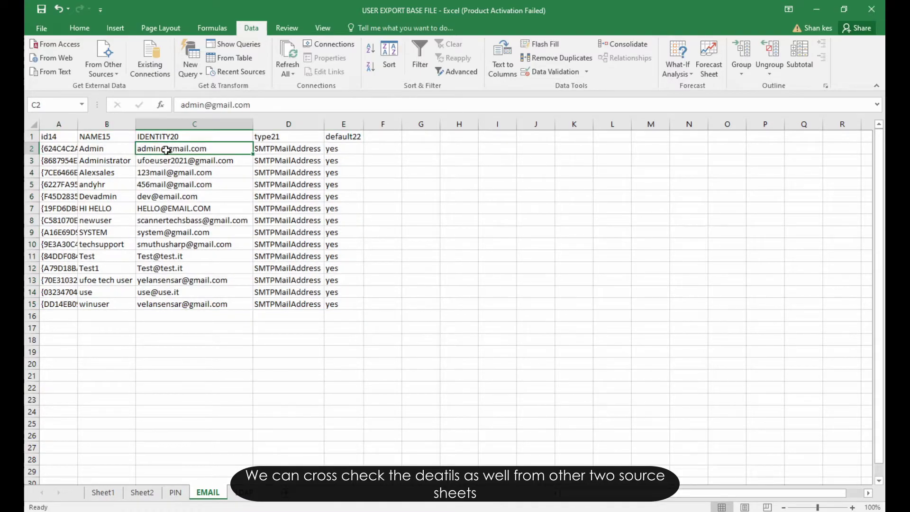
{"action": "left_click", "coordinate": [176, 493]}
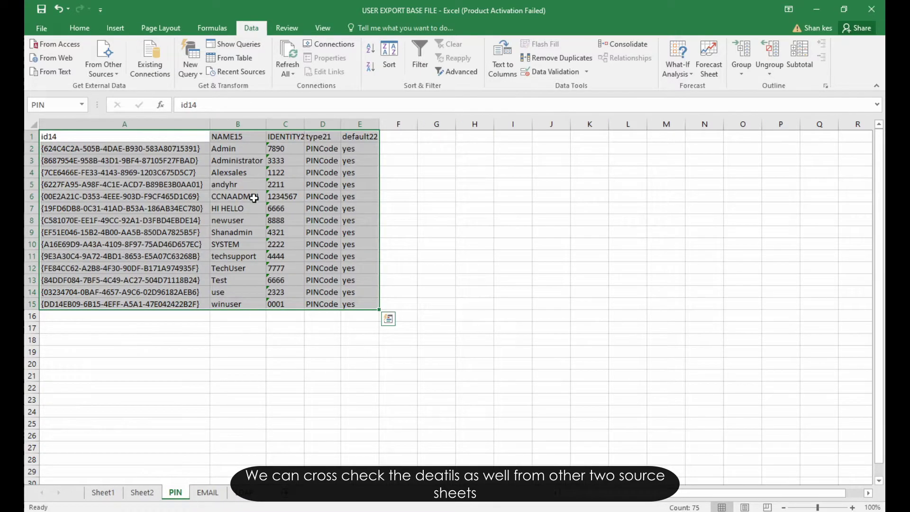
{"action": "left_click", "coordinate": [239, 150]}
{"action": "left_click", "coordinate": [293, 148]}
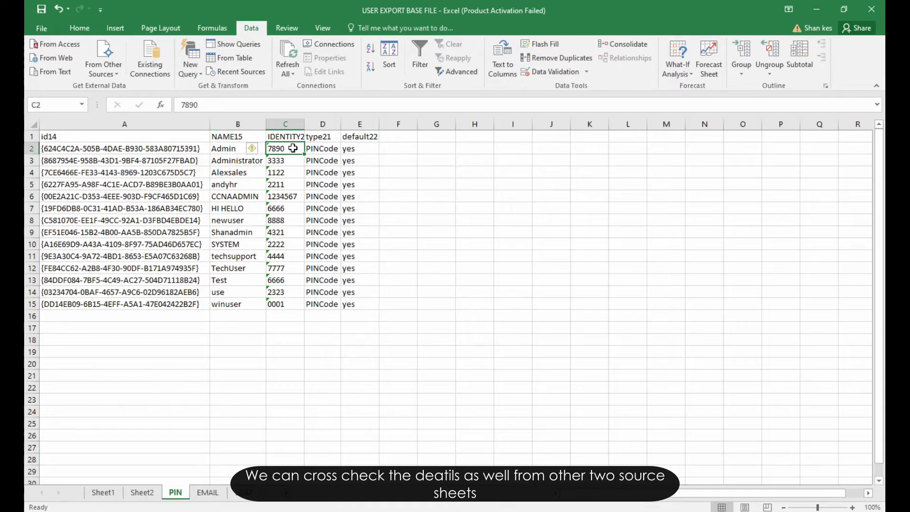
{"action": "left_click", "coordinate": [247, 493]}
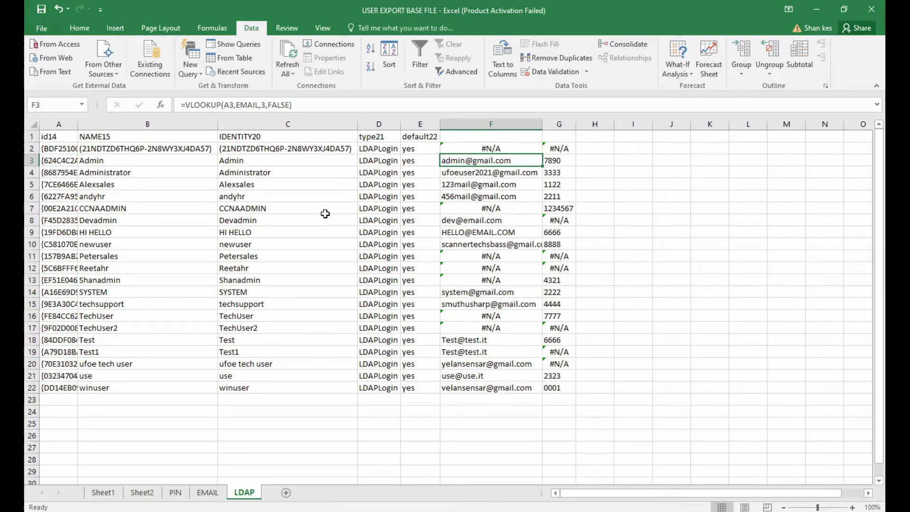
{"action": "left_click", "coordinate": [514, 209]}
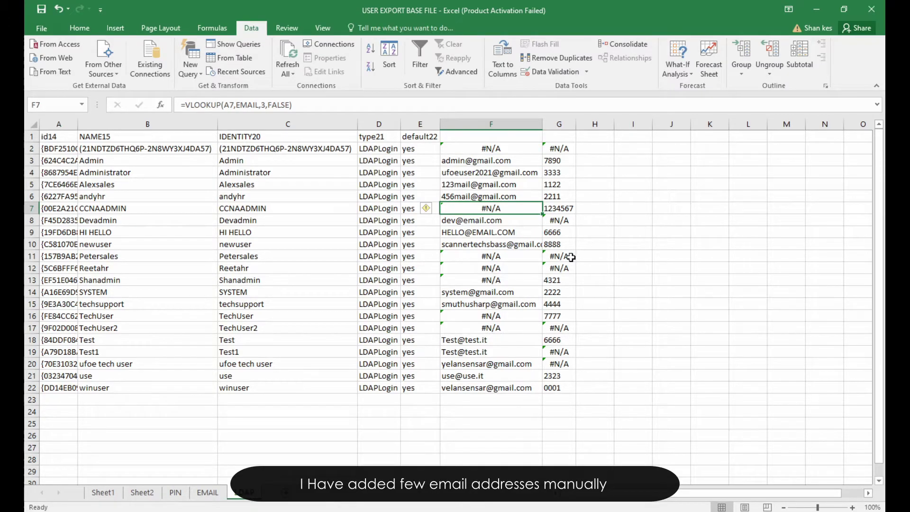
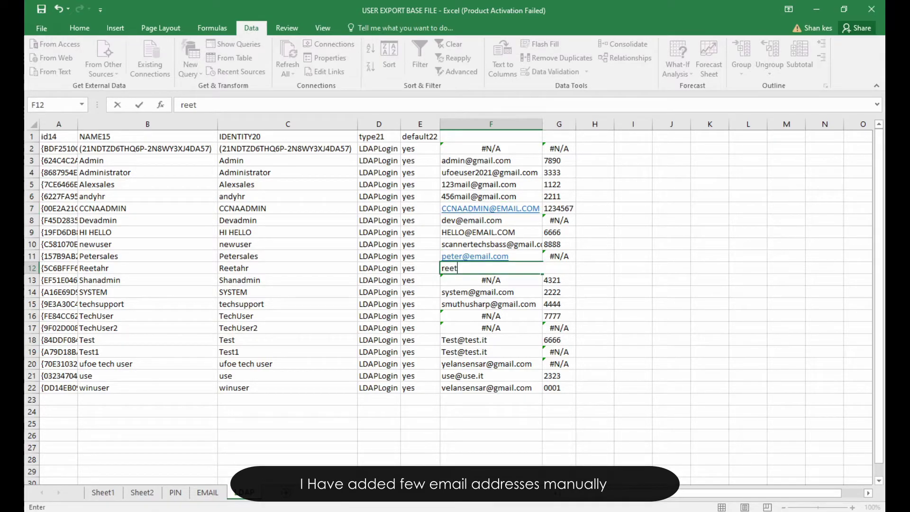
{"action": "type", "text": "@email.co"}
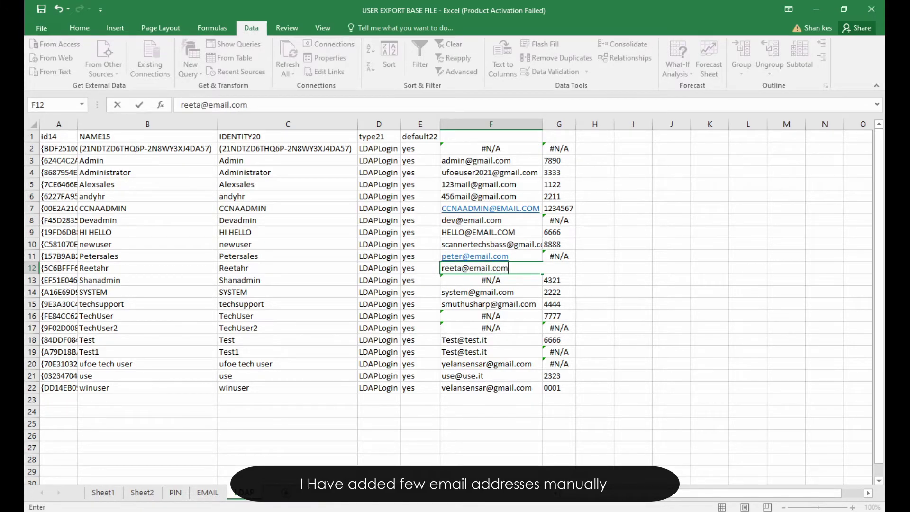
{"action": "type", "text": "m"}
{"action": "left_click", "coordinate": [631, 303]}
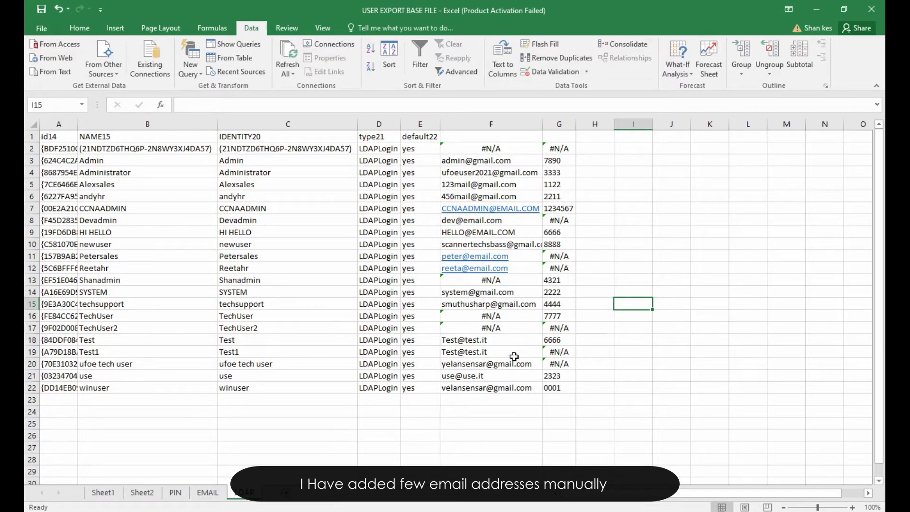
{"action": "left_click", "coordinate": [572, 210]}
{"action": "left_click", "coordinate": [568, 219]}
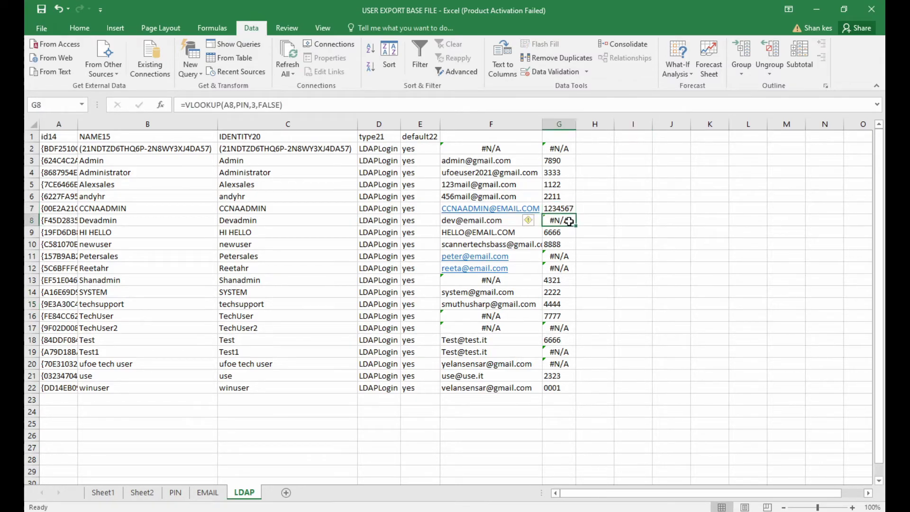
Step: Copy the LDAP user table A1:G22 and paste it into a new blank workbook
{"action": "left_click_drag", "start_coordinate": [52, 137], "coordinate": [562, 387]}
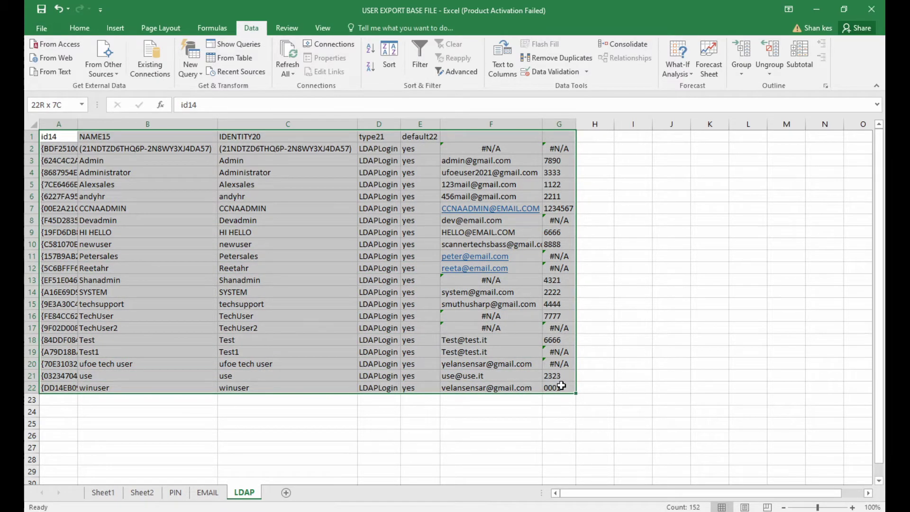
{"action": "left_click_drag", "start_coordinate": [562, 386], "coordinate": [561, 386]}
{"action": "right_click", "coordinate": [60, 142]}
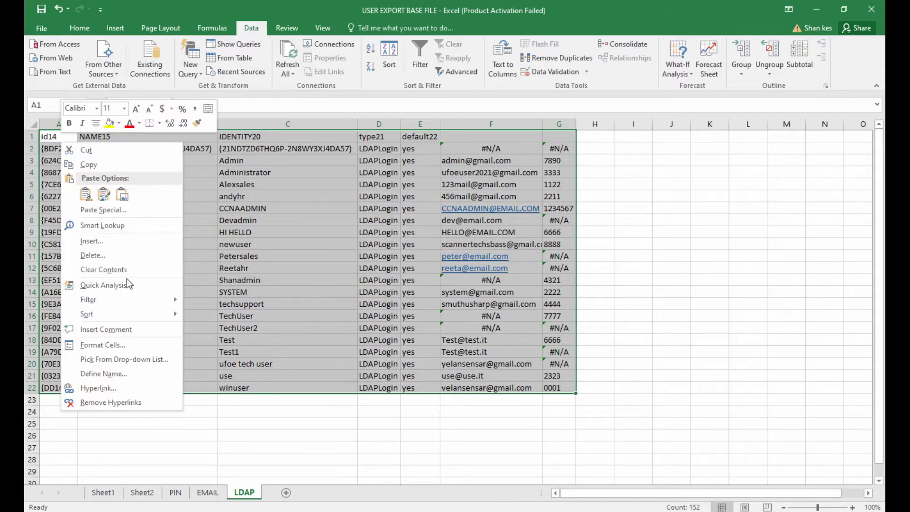
{"action": "left_click", "coordinate": [89, 164]}
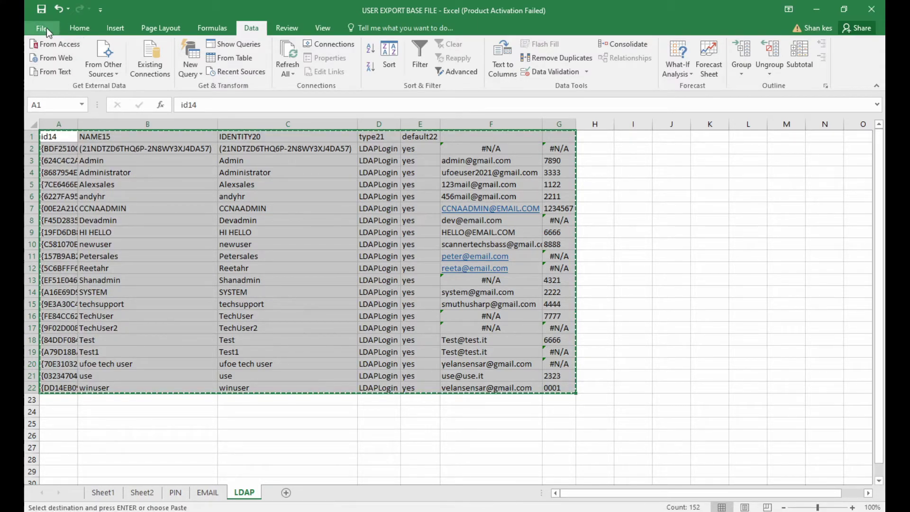
{"action": "left_click", "coordinate": [47, 27]}
{"action": "left_click", "coordinate": [56, 77]}
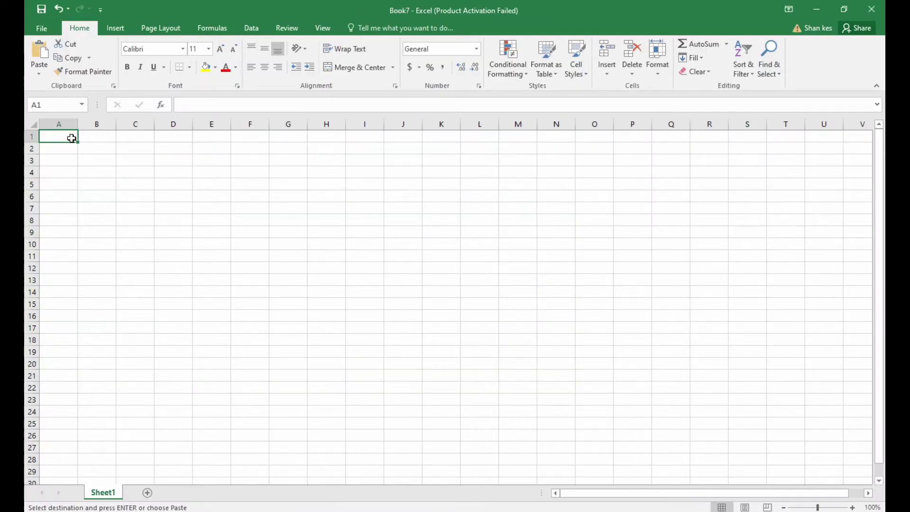
{"action": "right_click", "coordinate": [72, 138]}
{"action": "left_click", "coordinate": [114, 191]}
Step: Rename the F1 and G1 headers to EMAIL and PIN
{"action": "left_click", "coordinate": [393, 290]}
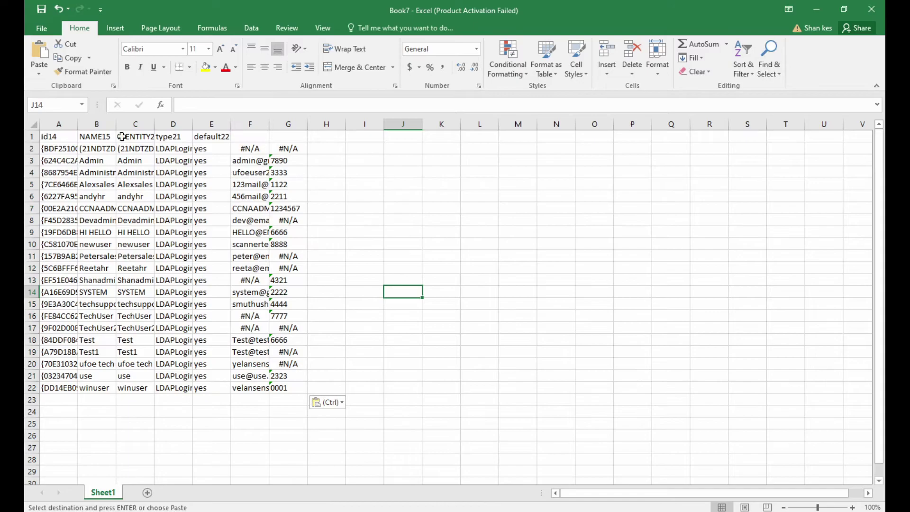
{"action": "type", "text": "EMAIL"}
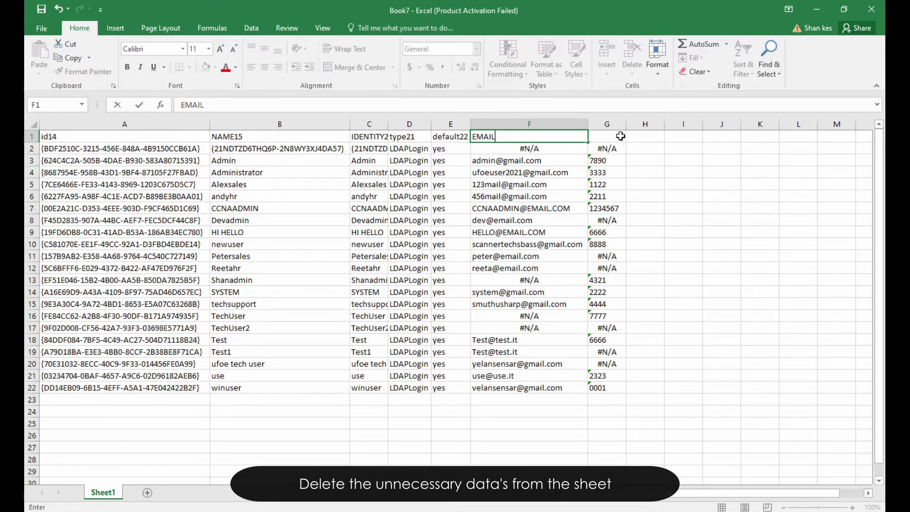
{"action": "left_click", "coordinate": [622, 136]}
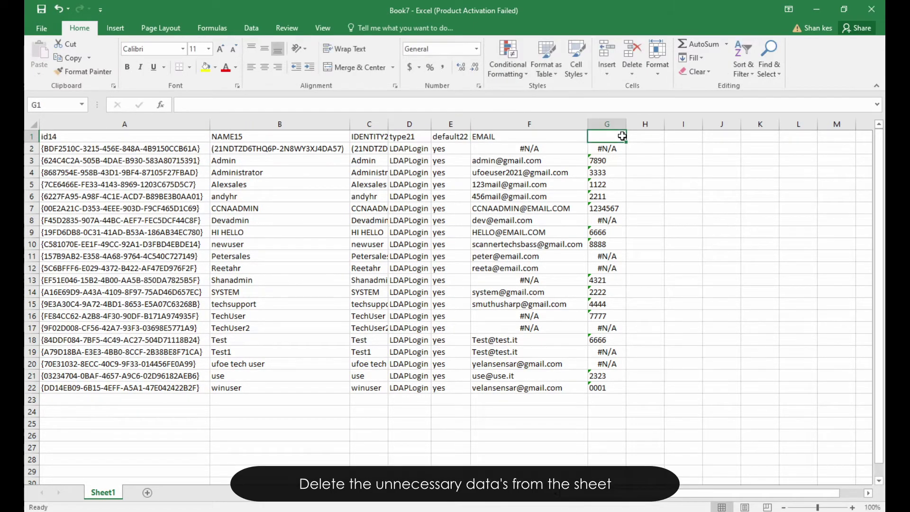
{"action": "type", "text": "PIN"}
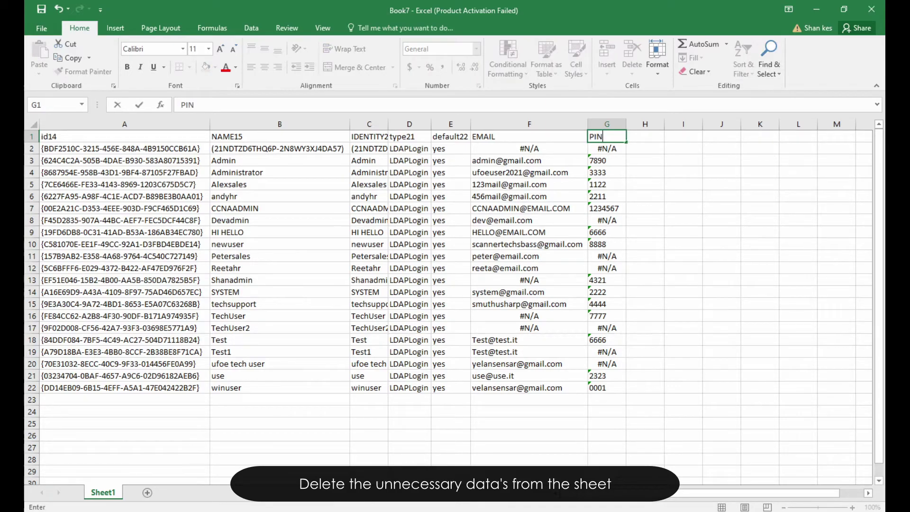
Step: Delete the type21 and default22 columns (D:E)
{"action": "left_click_drag", "start_coordinate": [410, 124], "coordinate": [450, 122]}
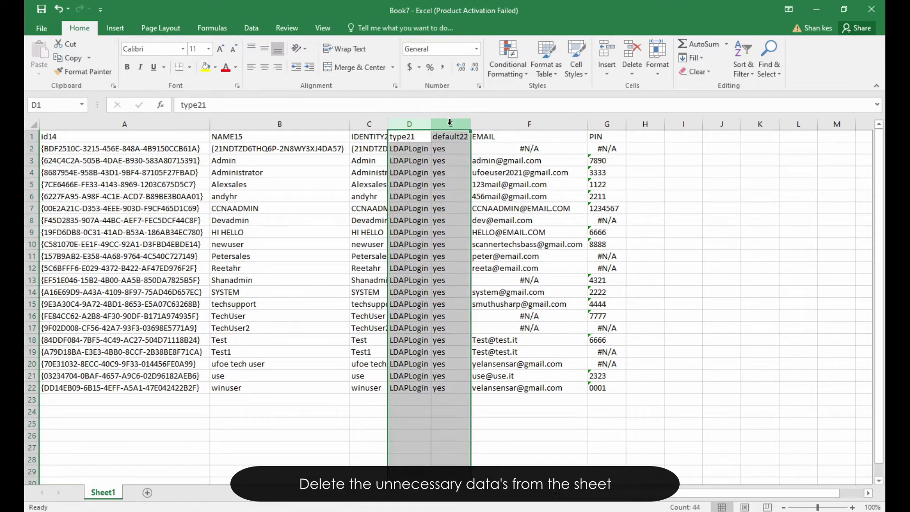
{"action": "right_click", "coordinate": [449, 122]}
{"action": "left_click", "coordinate": [493, 220]}
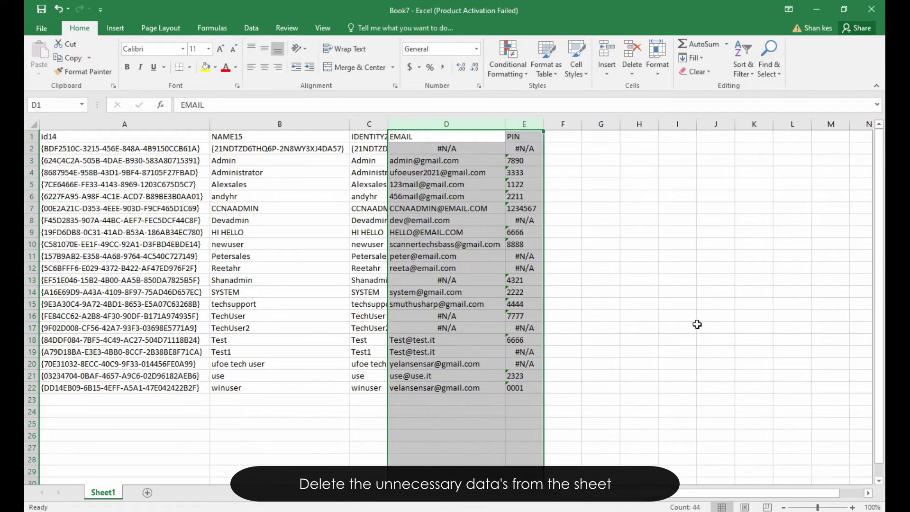
{"action": "left_click", "coordinate": [702, 317]}
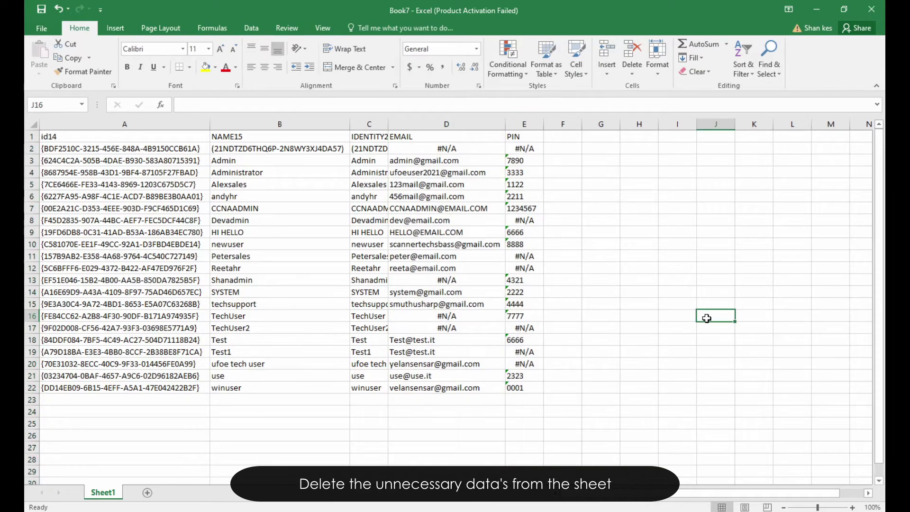
Step: Autofit the IDENTITY20 column and select PIN cell E11 for manual entry
{"action": "double_click", "coordinate": [388, 123]}
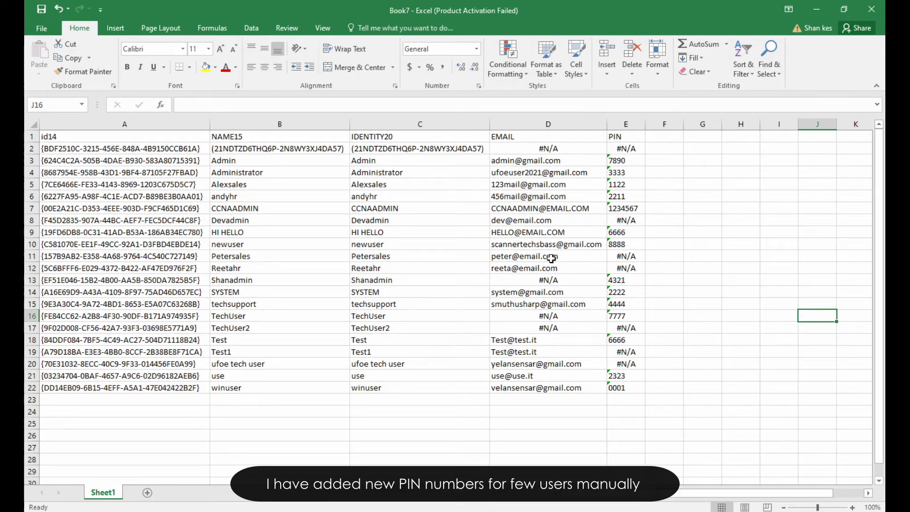
{"action": "left_click", "coordinate": [632, 256]}
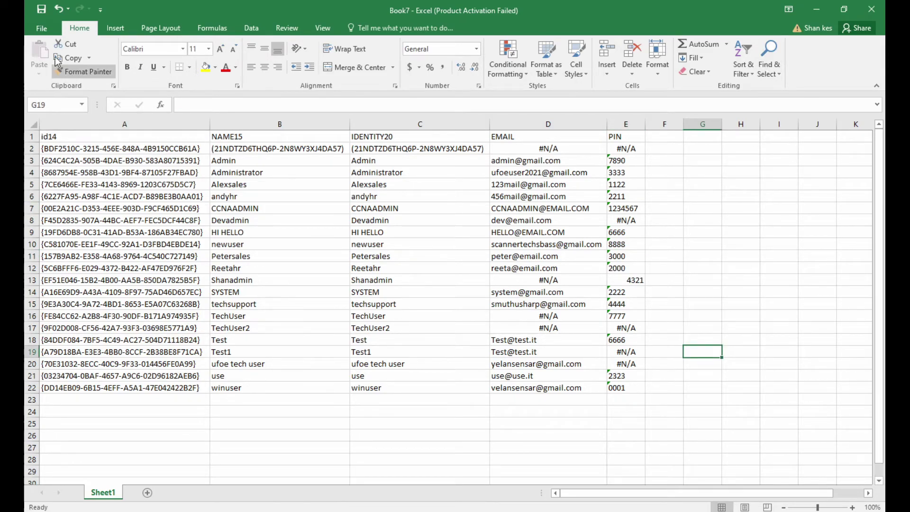
{"action": "left_click", "coordinate": [42, 28]}
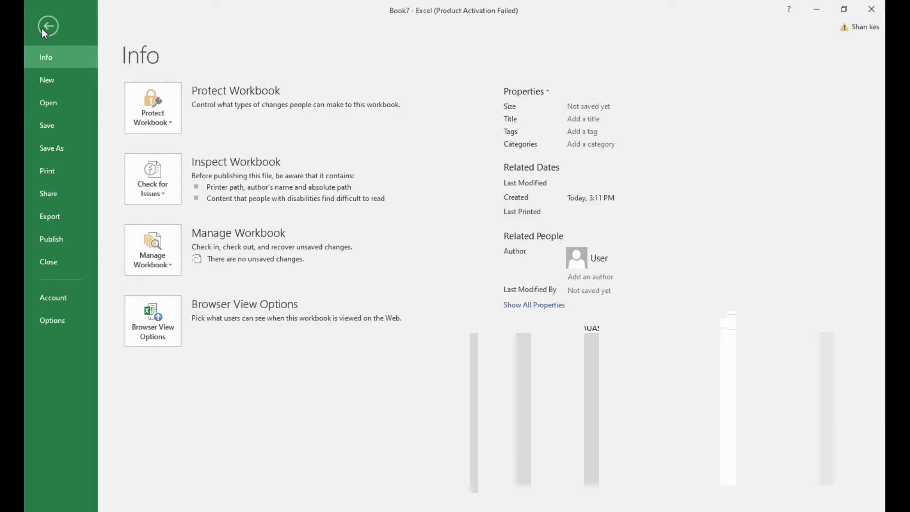
Step: Save the workbook on the Desktop as FINAL USER LIST, Excel 97-2003 Workbook type
{"action": "left_click", "coordinate": [59, 148]}
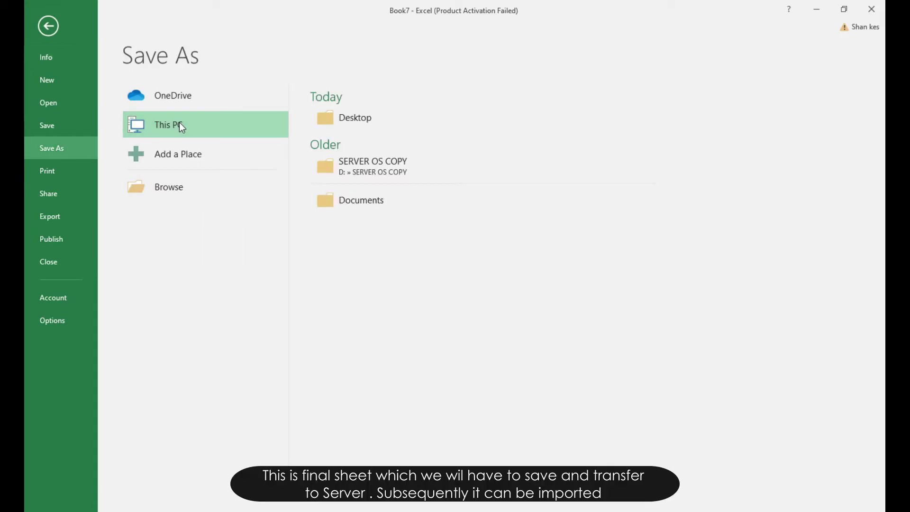
{"action": "left_click", "coordinate": [332, 123]}
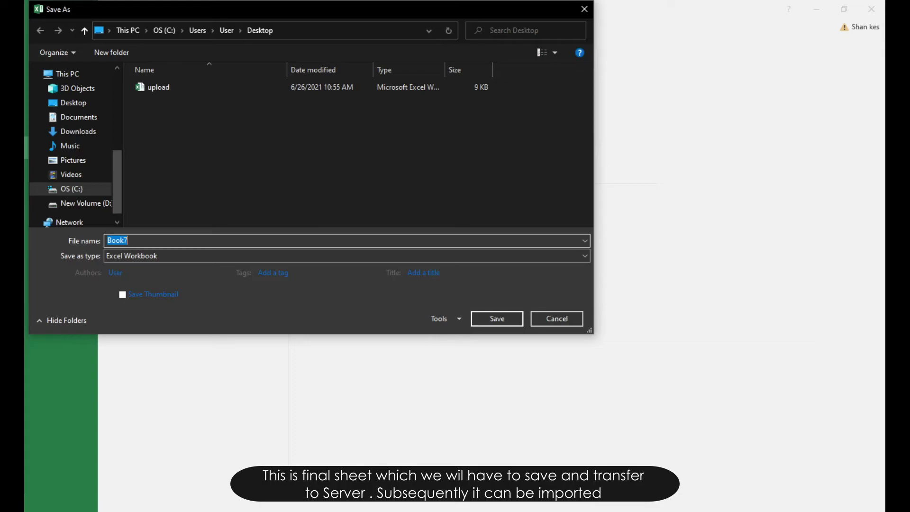
{"action": "type", "text": "Fi"}
{"action": "left_click", "coordinate": [232, 257]}
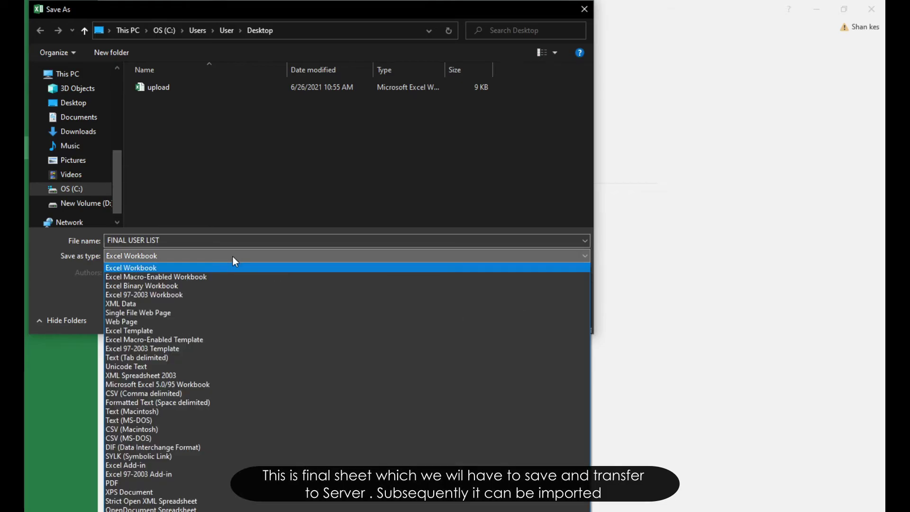
{"action": "left_click", "coordinate": [200, 297]}
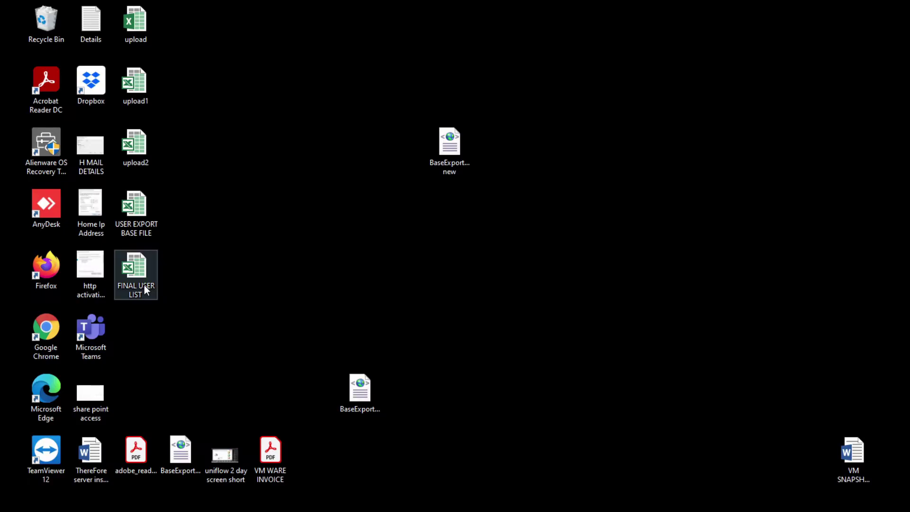
Step: Copy FINAL USER LIST onto the UFTEST VM desktop and open it there
{"action": "right_click", "coordinate": [144, 286]}
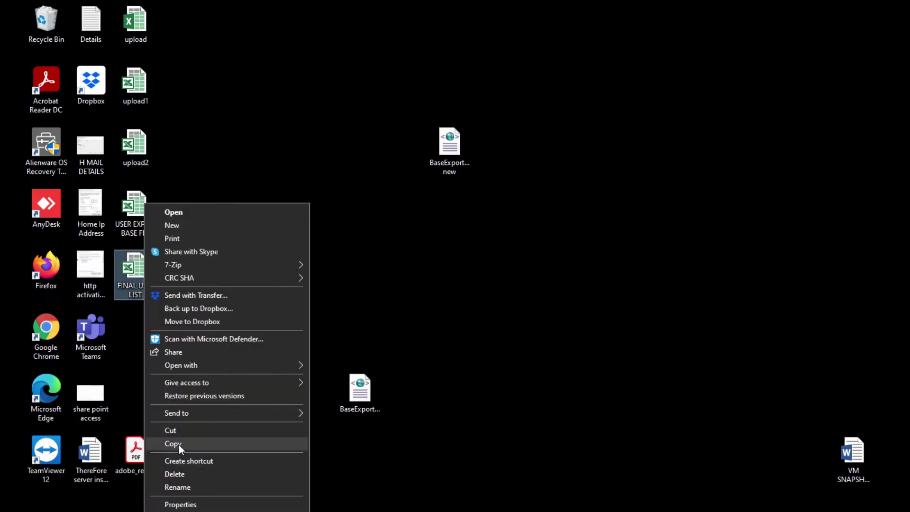
{"action": "left_click", "coordinate": [178, 445]}
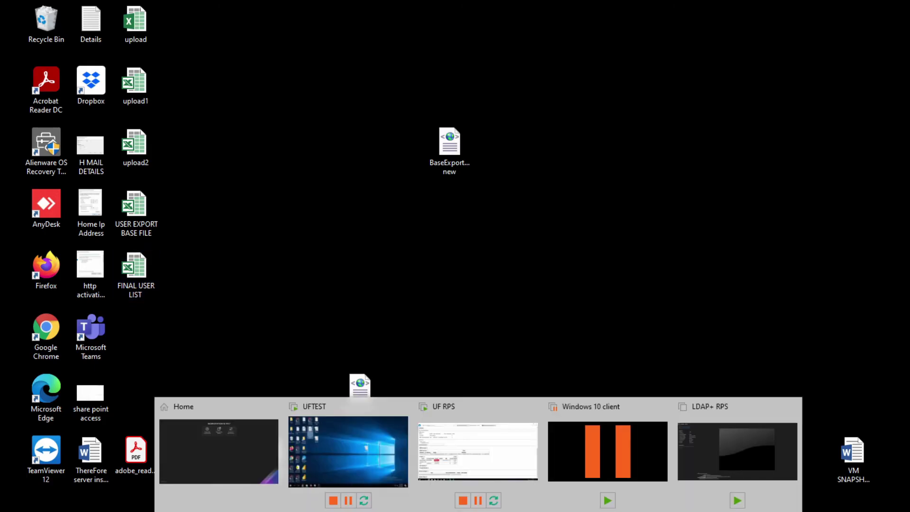
{"action": "left_click", "coordinate": [355, 447]}
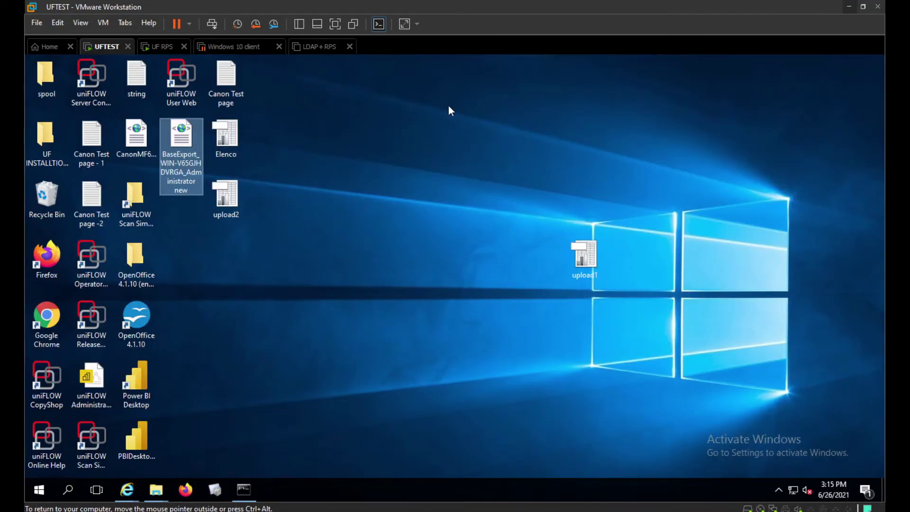
{"action": "right_click", "coordinate": [450, 103]}
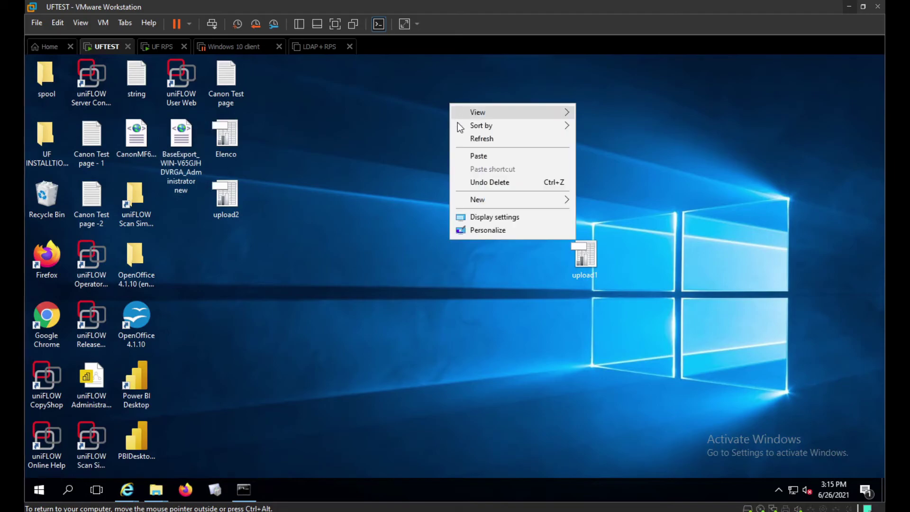
{"action": "left_click", "coordinate": [484, 156]}
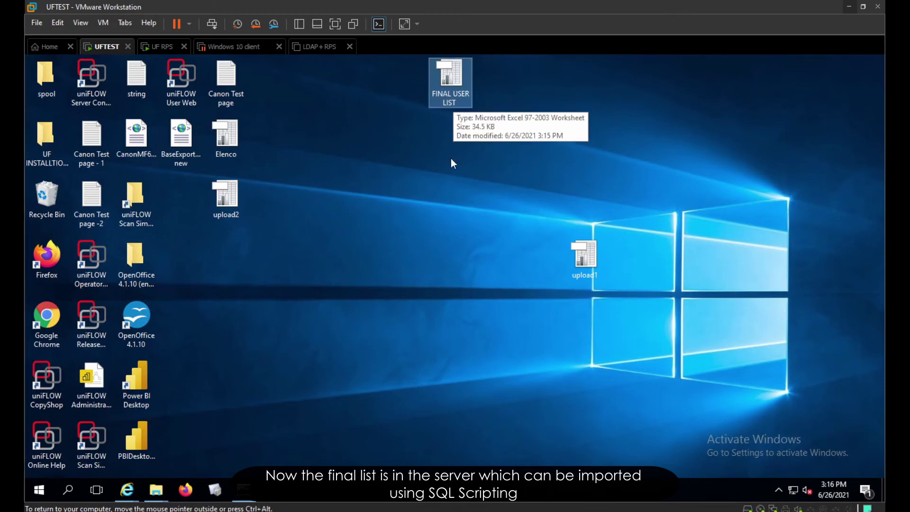
{"action": "double_click", "coordinate": [458, 102]}
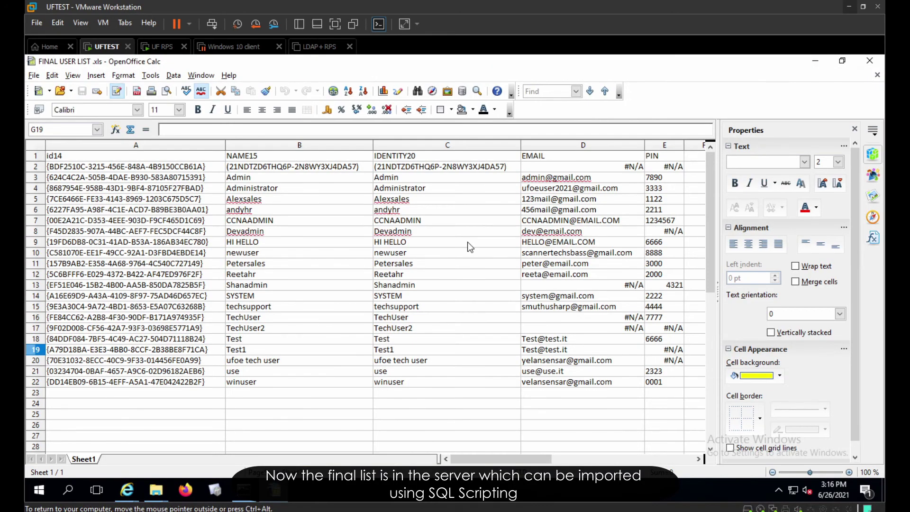
Step: Check the PIN and EMAIL values in rows 7, 11 and 12, then close the document
{"action": "left_click_drag", "start_coordinate": [454, 462], "coordinate": [471, 451]}
{"action": "left_click", "coordinate": [661, 273]}
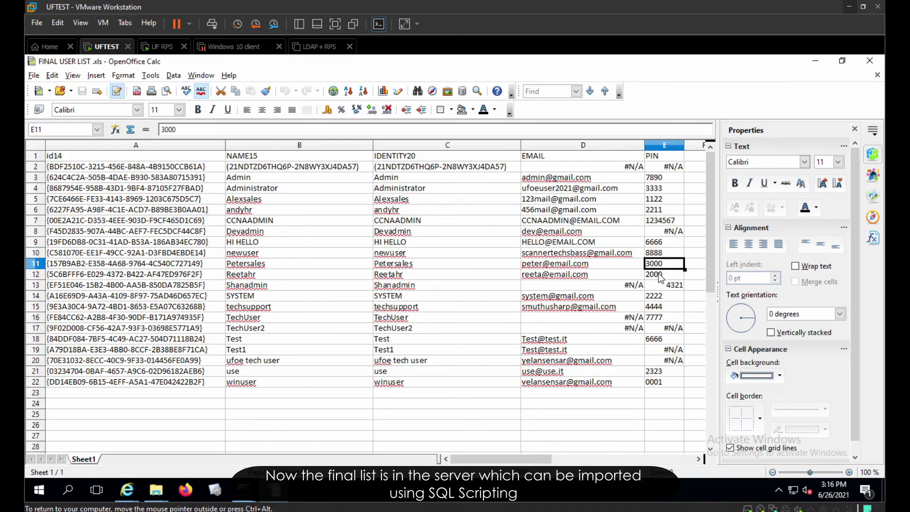
{"action": "left_click", "coordinate": [599, 276]}
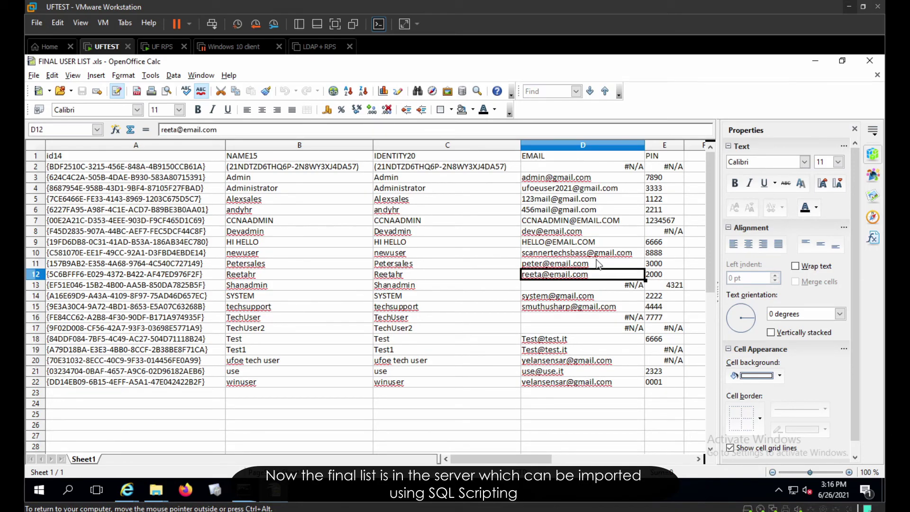
{"action": "left_click", "coordinate": [598, 264]}
{"action": "left_click", "coordinate": [587, 223]}
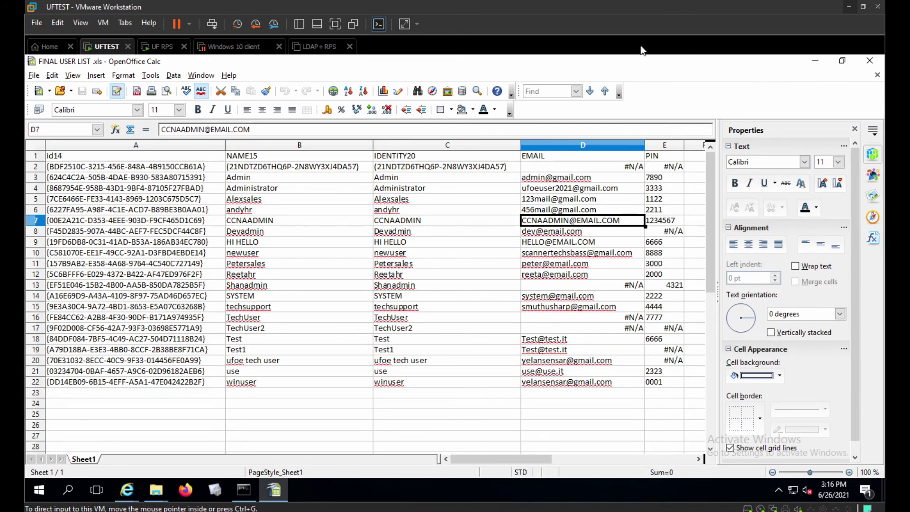
{"action": "left_click", "coordinate": [878, 75]}
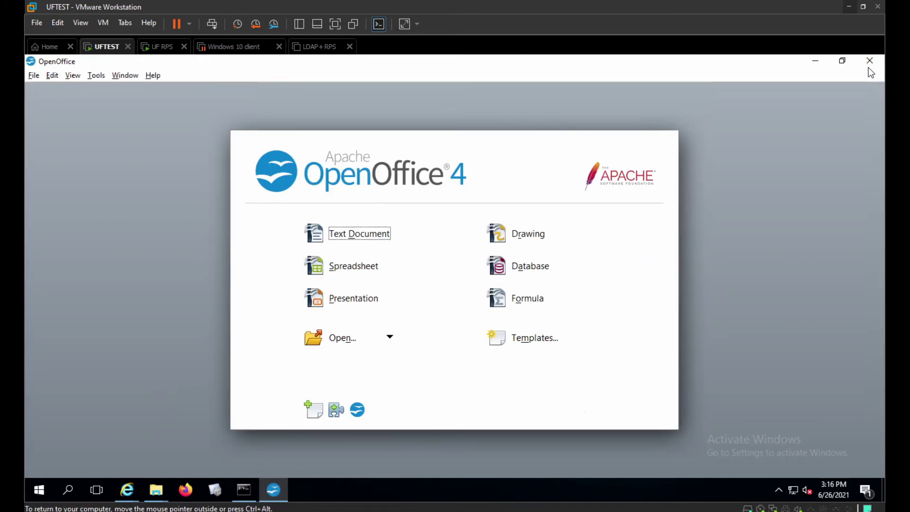